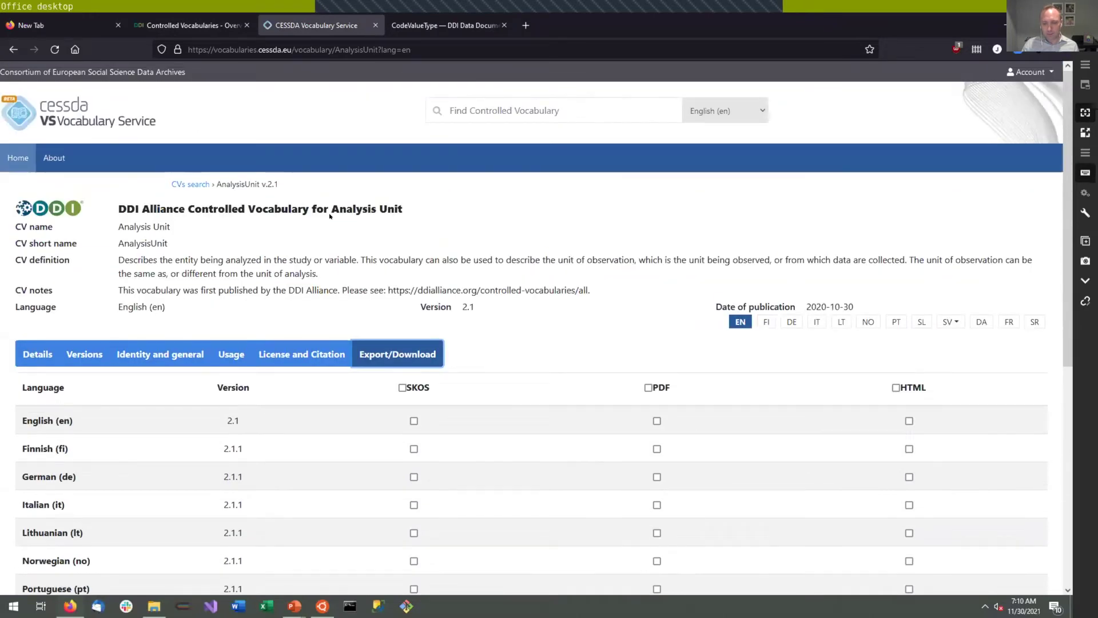
- Export the Analysis Unit vocabulary as SKOS for all released languages and save the RDF file to disk
scroll(330, 216, down, 1)
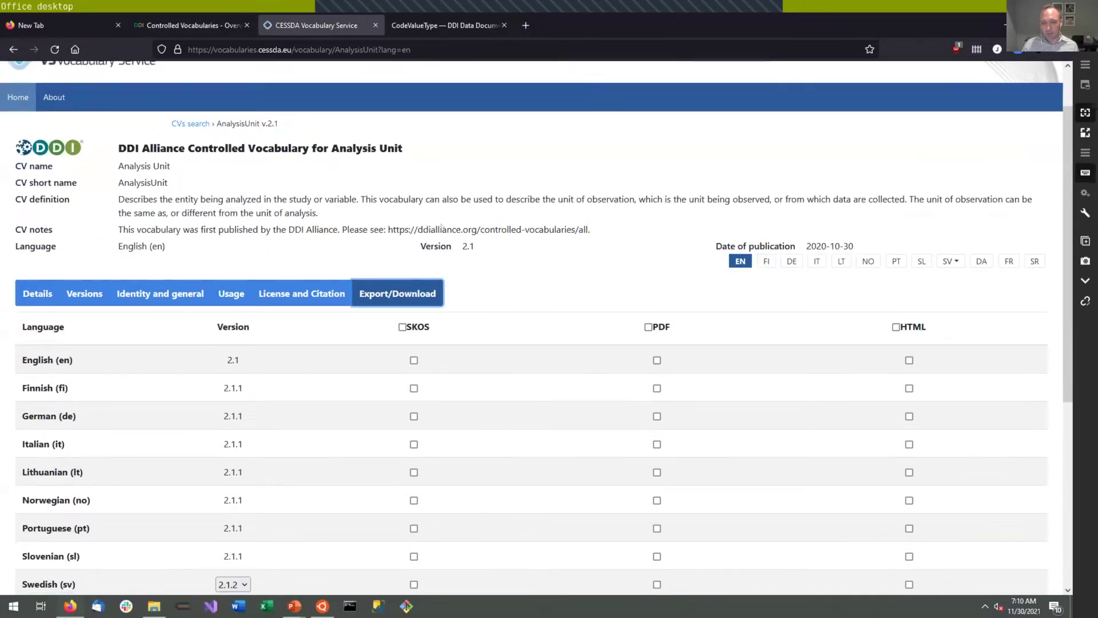
scroll(441, 227, down, 2)
click(401, 213)
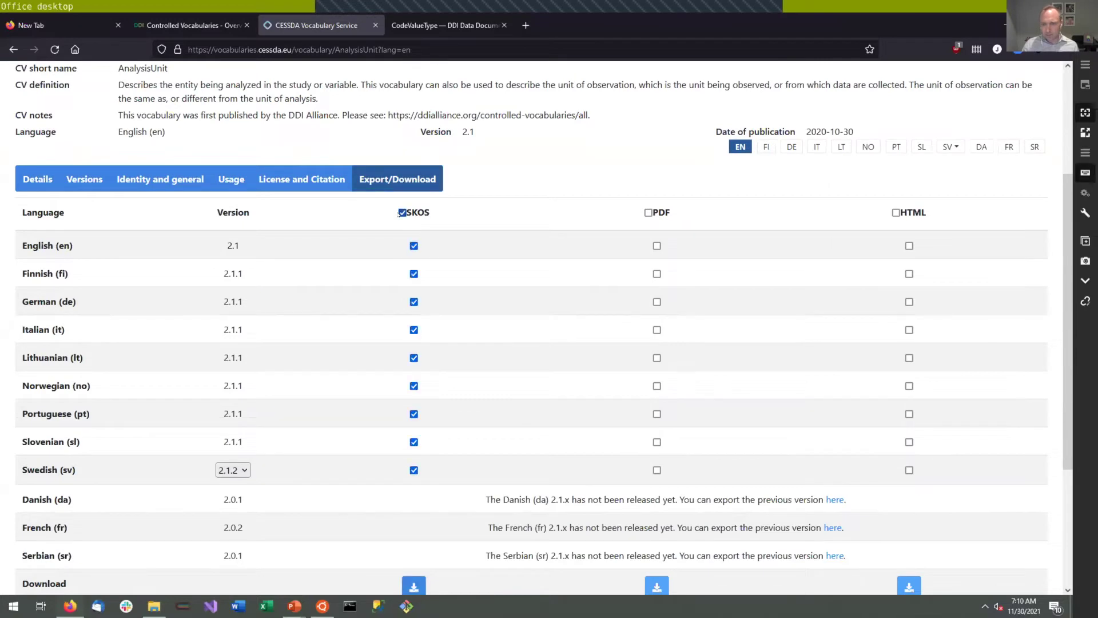
scroll(414, 344, down, 2)
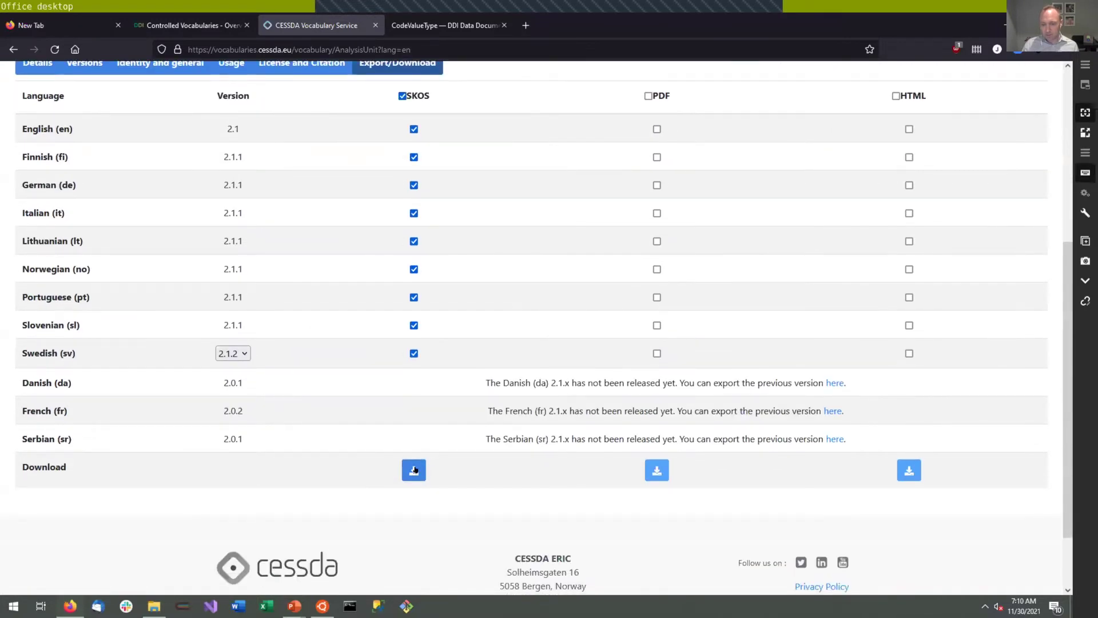
click(414, 471)
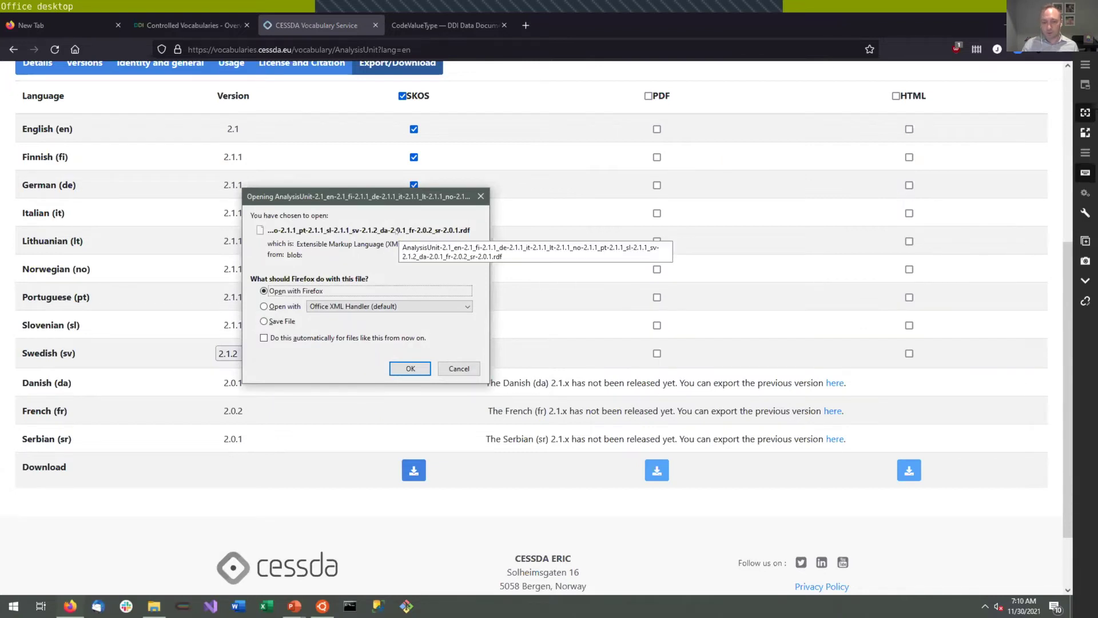
click(285, 318)
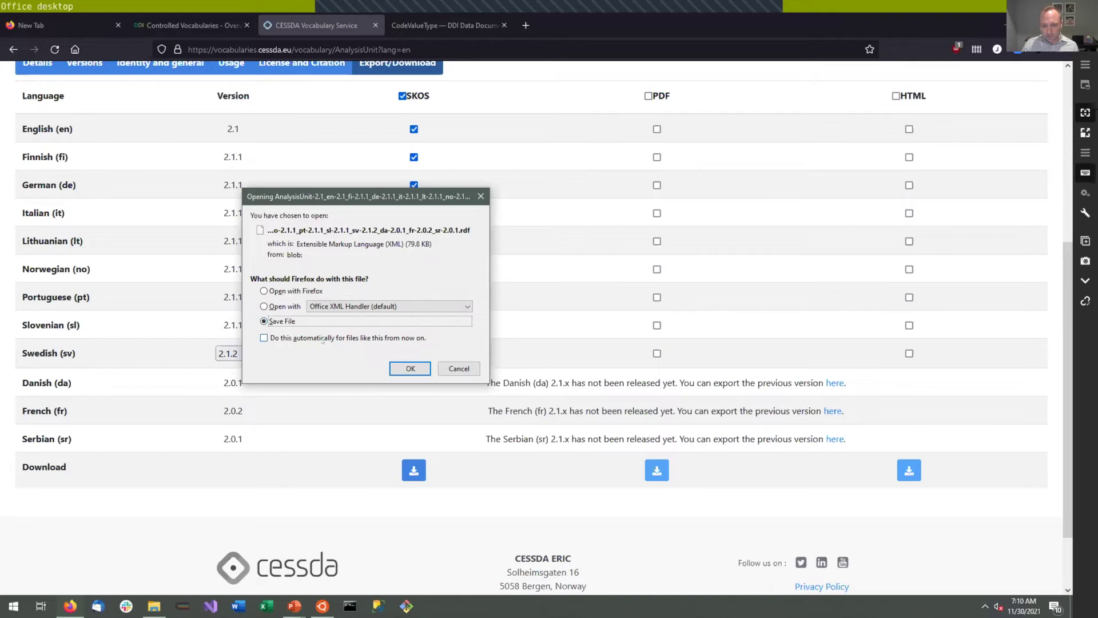
click(408, 369)
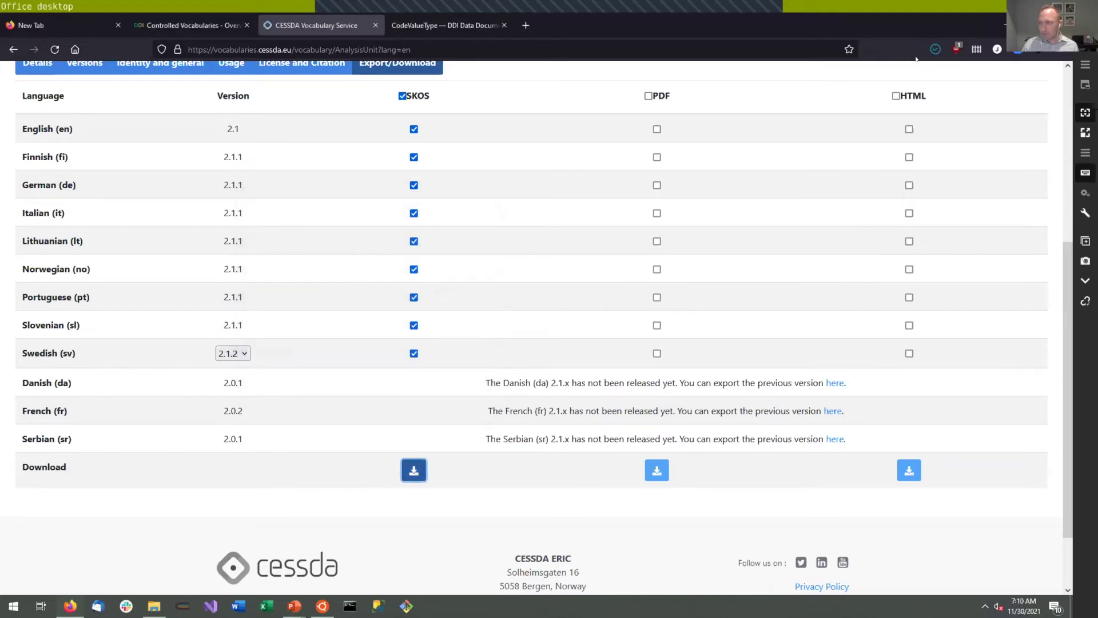
- Switch to Colectica Designer and create a new Metadata Package checkout named "EDDI Vocabularies"
click(184, 608)
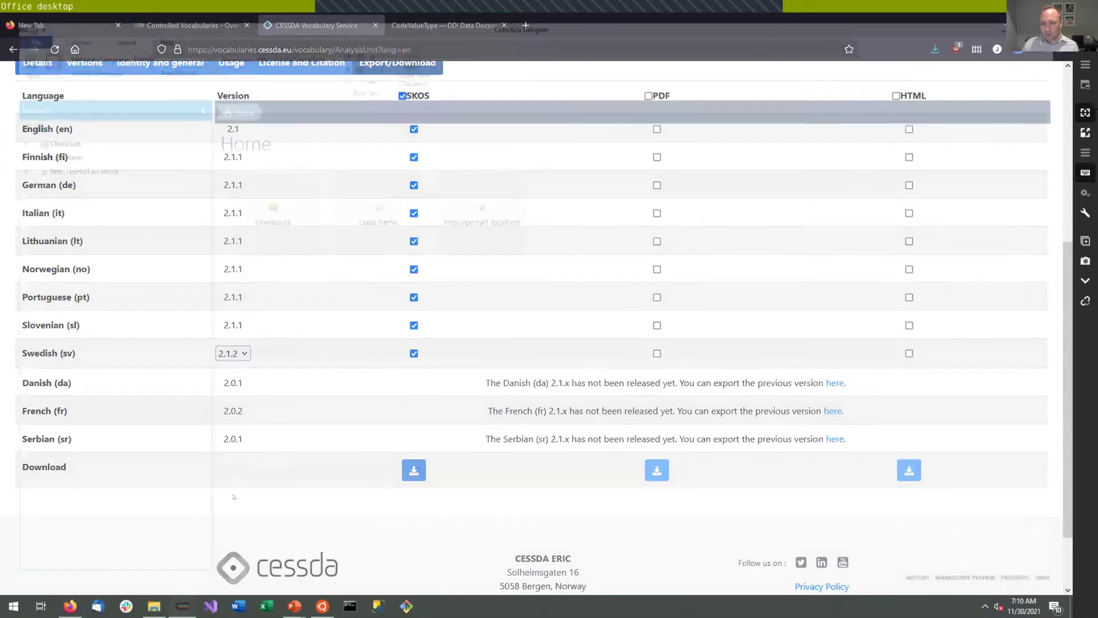
double_click(22, 138)
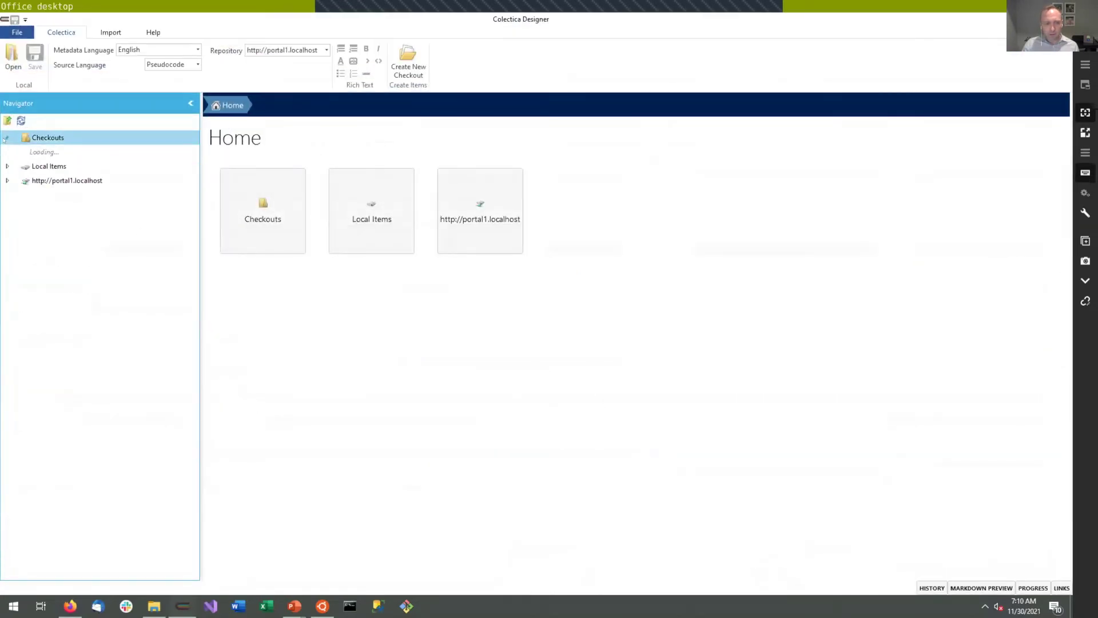
click(60, 181)
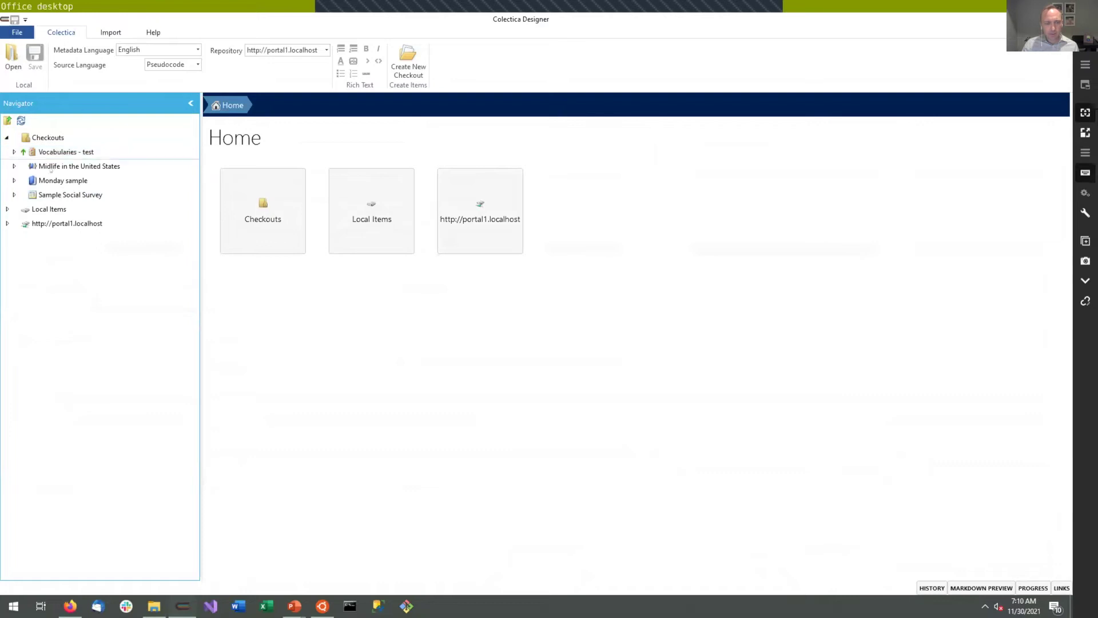
click(150, 32)
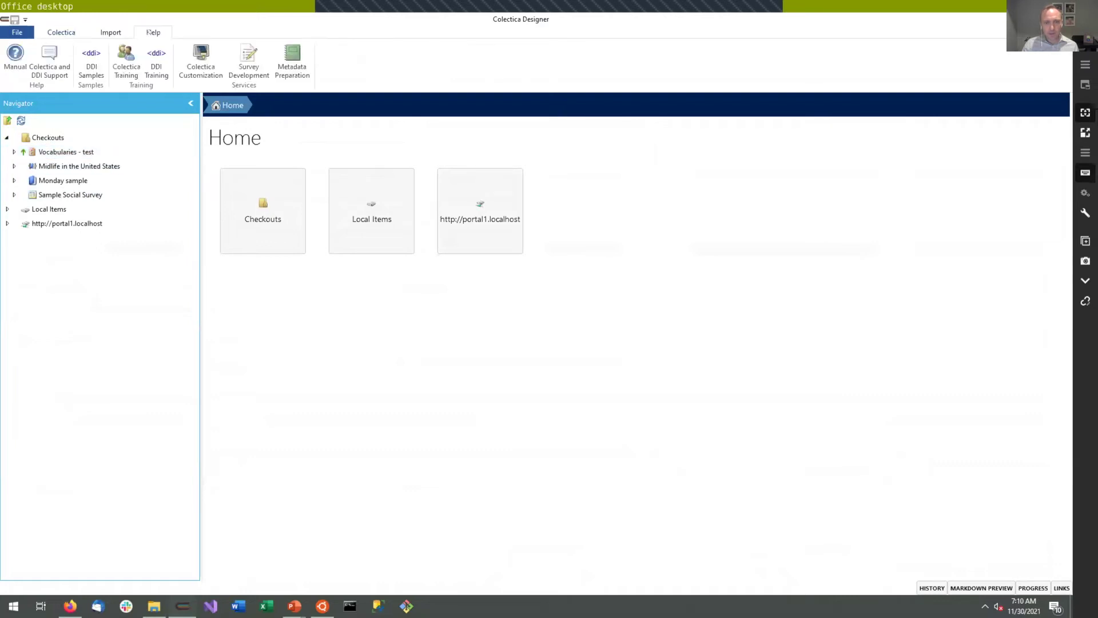
click(78, 33)
click(409, 63)
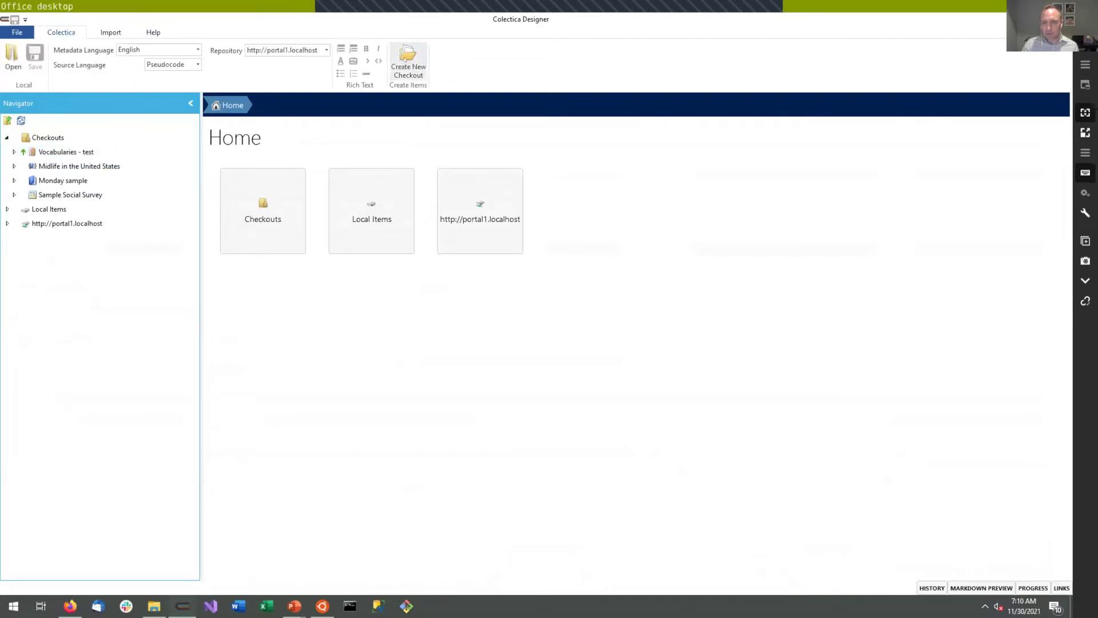
click(515, 288)
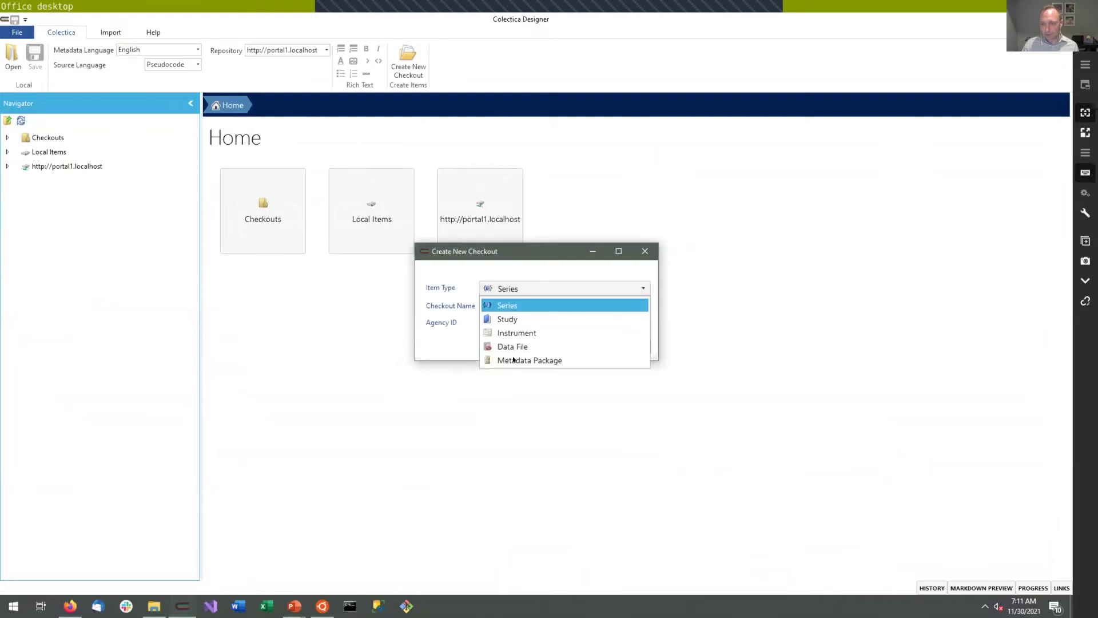
click(513, 361)
text(EDDI Vocabularies)
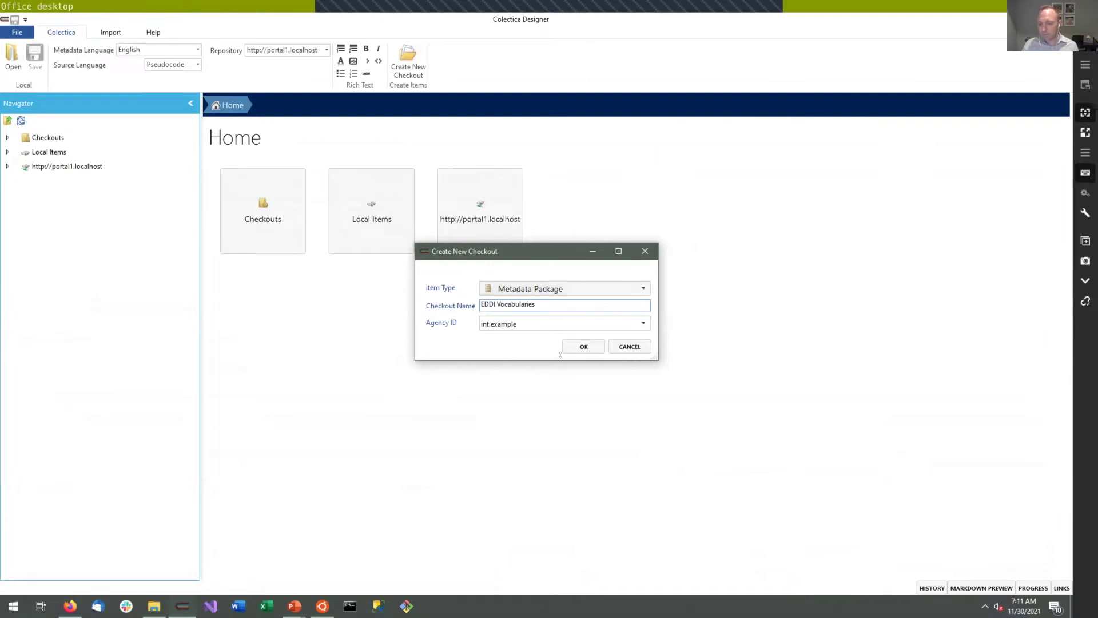
click(579, 347)
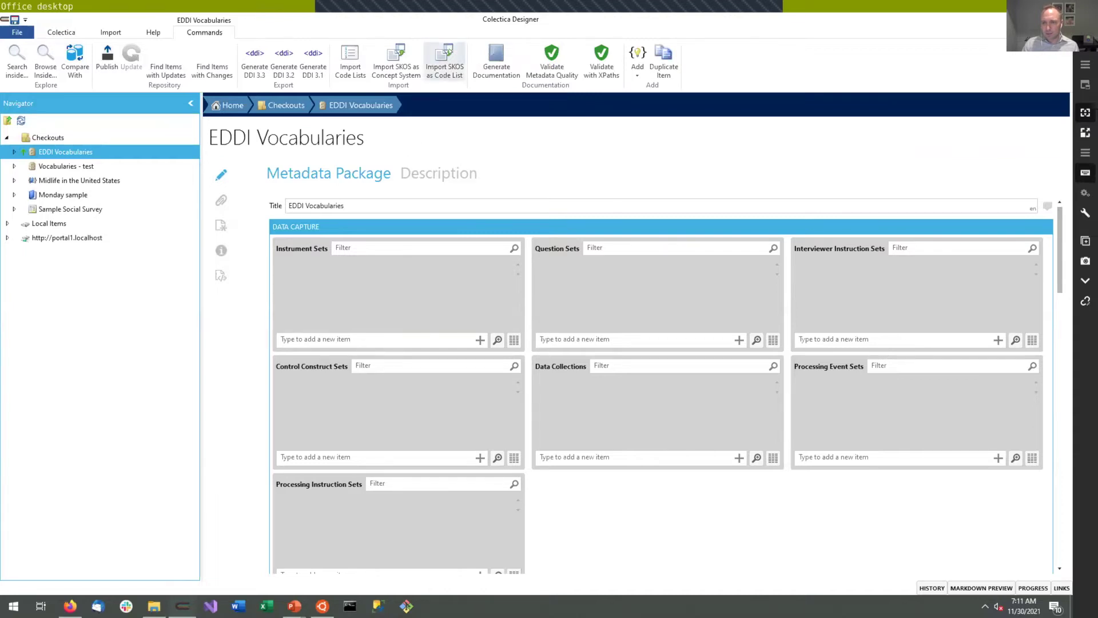
- Import the AnalysisUnit-2.1 RDF file dated 11/30/2021 from the downloads folder as a SKOS code list, and review the import report
click(449, 57)
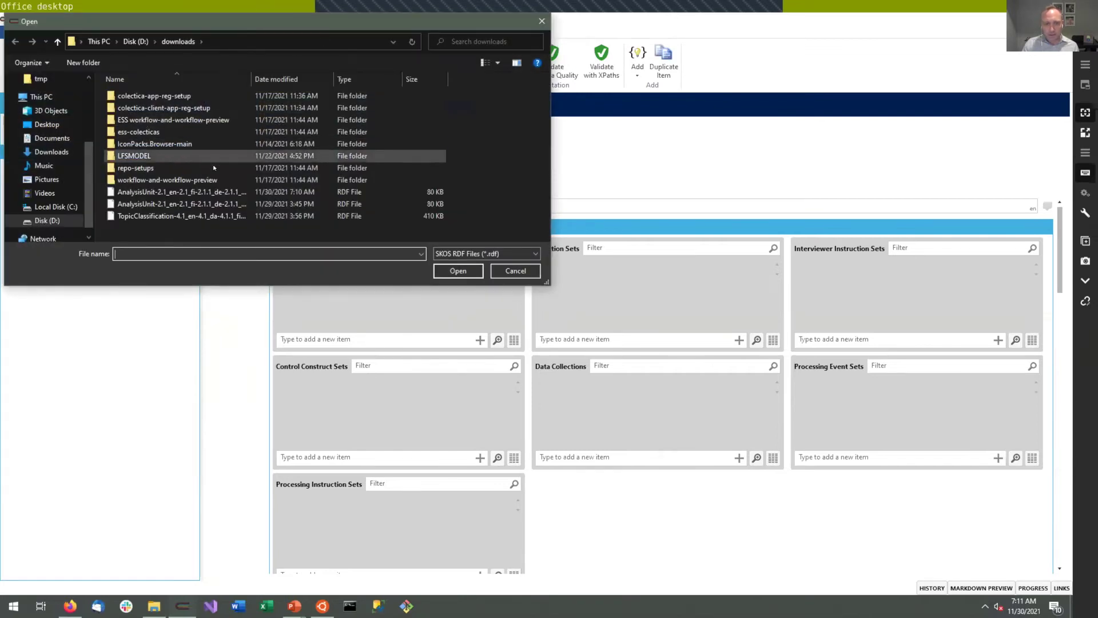
mouse_move(248, 78)
mouse_down()
mouse_move(489, 70)
mouse_move(268, 73)
mouse_up()
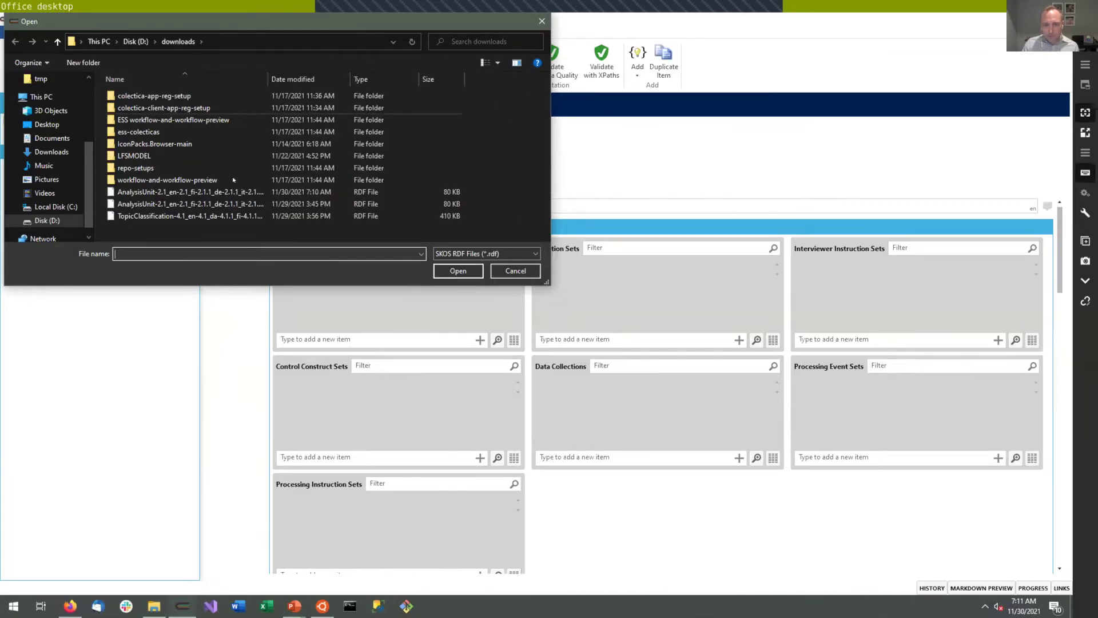
click(274, 192)
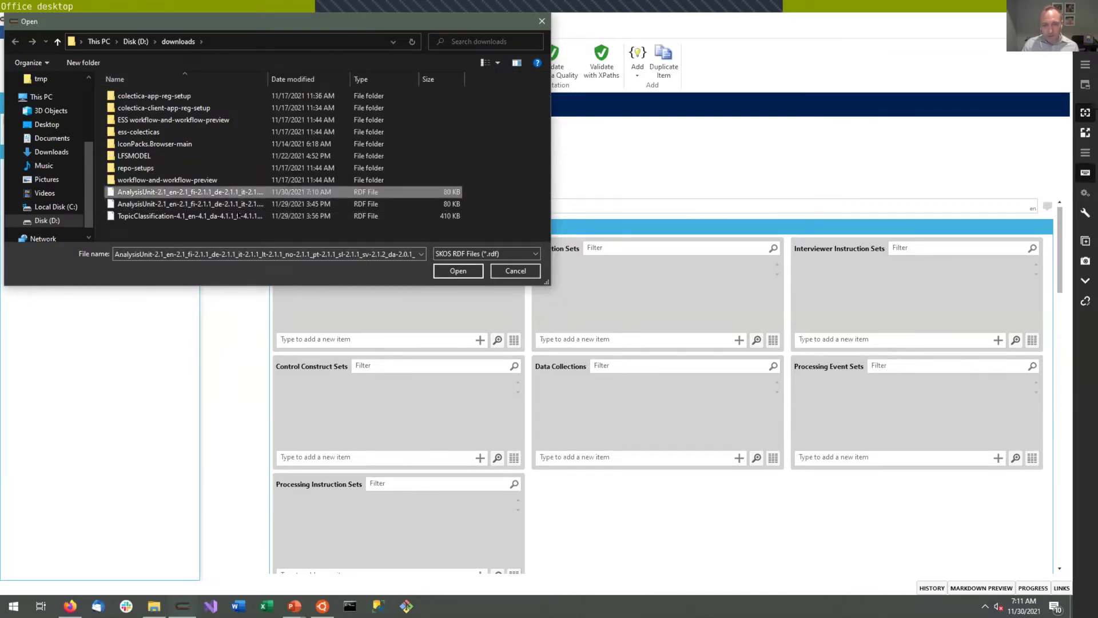
click(450, 271)
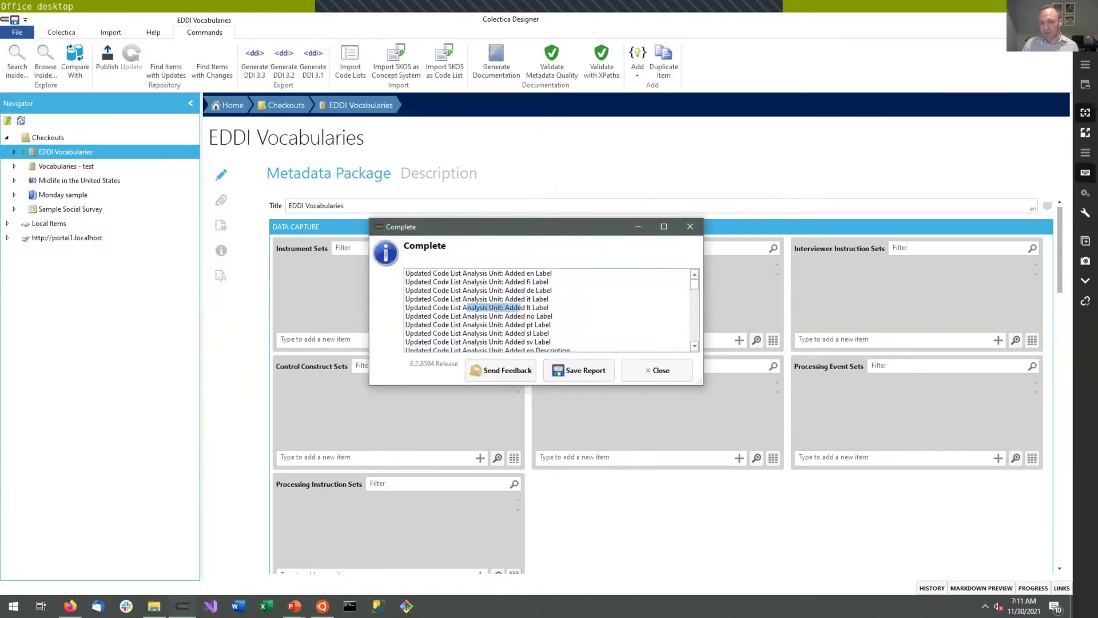
scroll(550, 309, down, 15)
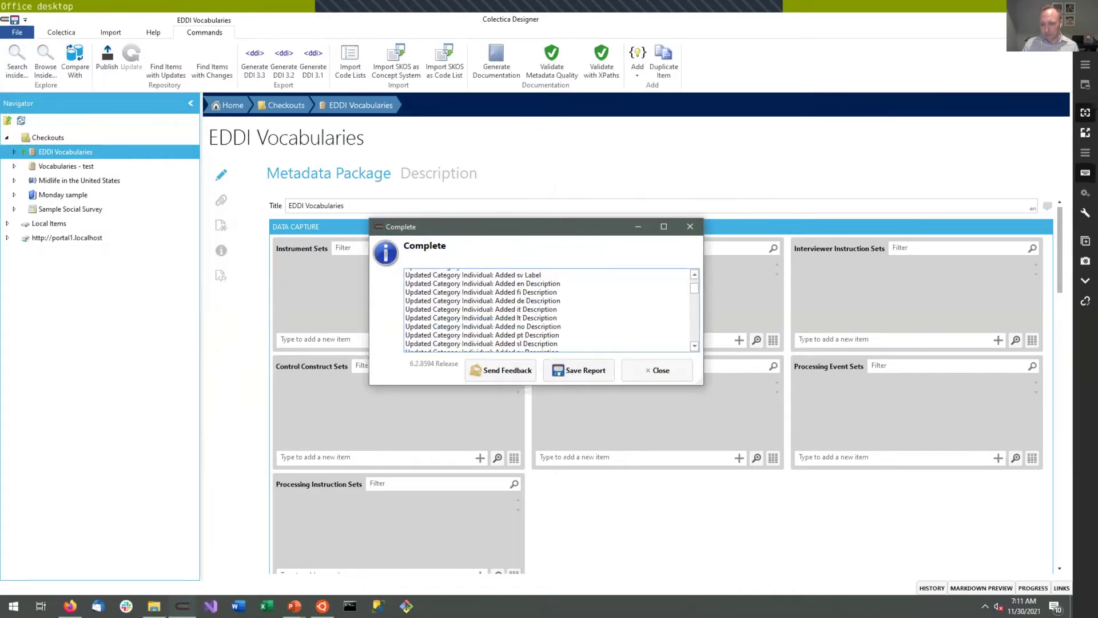
scroll(550, 309, down, 10)
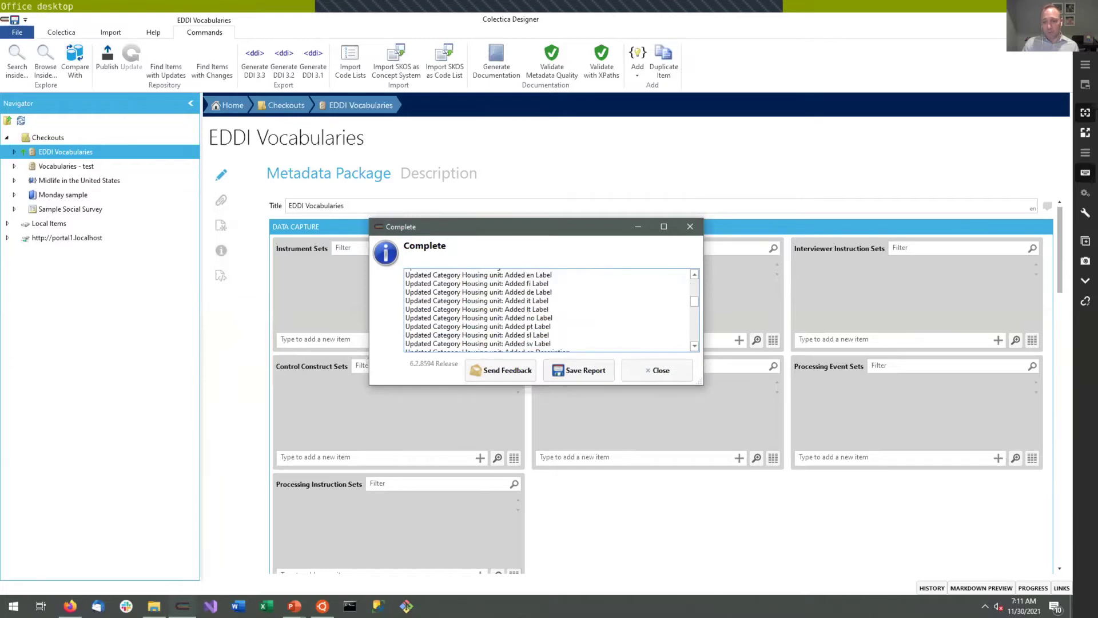
scroll(549, 309, down, 10)
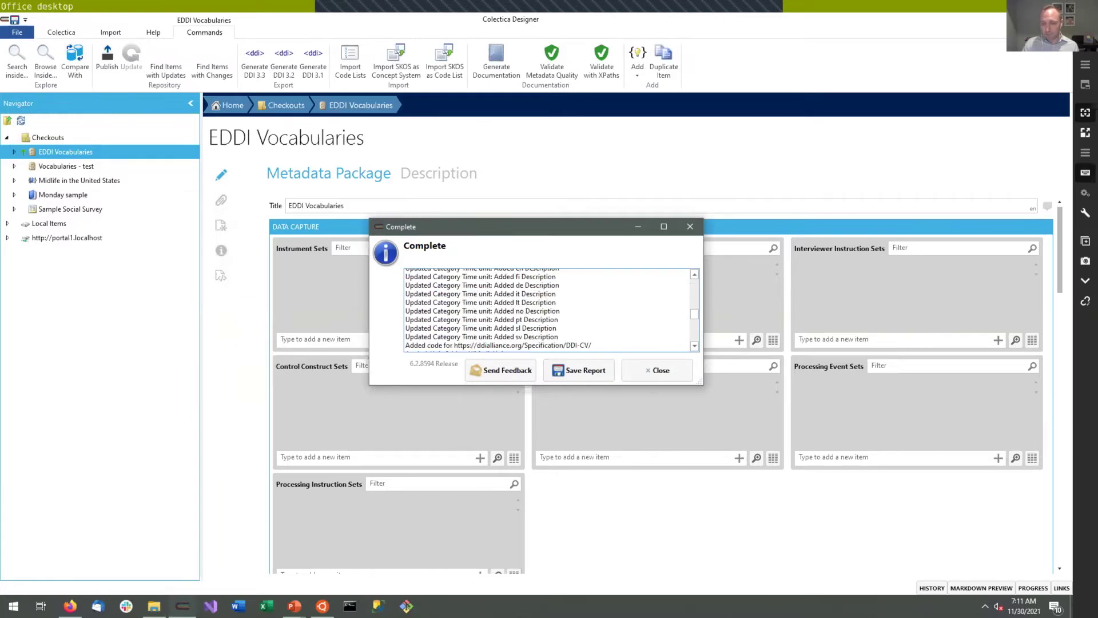
scroll(549, 309, down, 10)
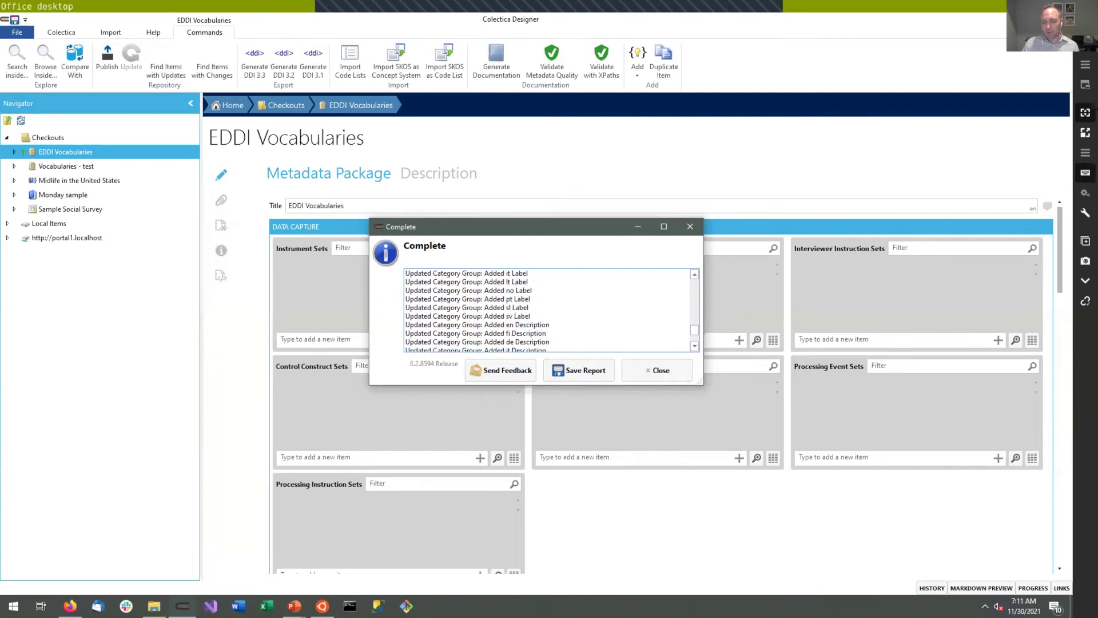
scroll(549, 309, down, 2)
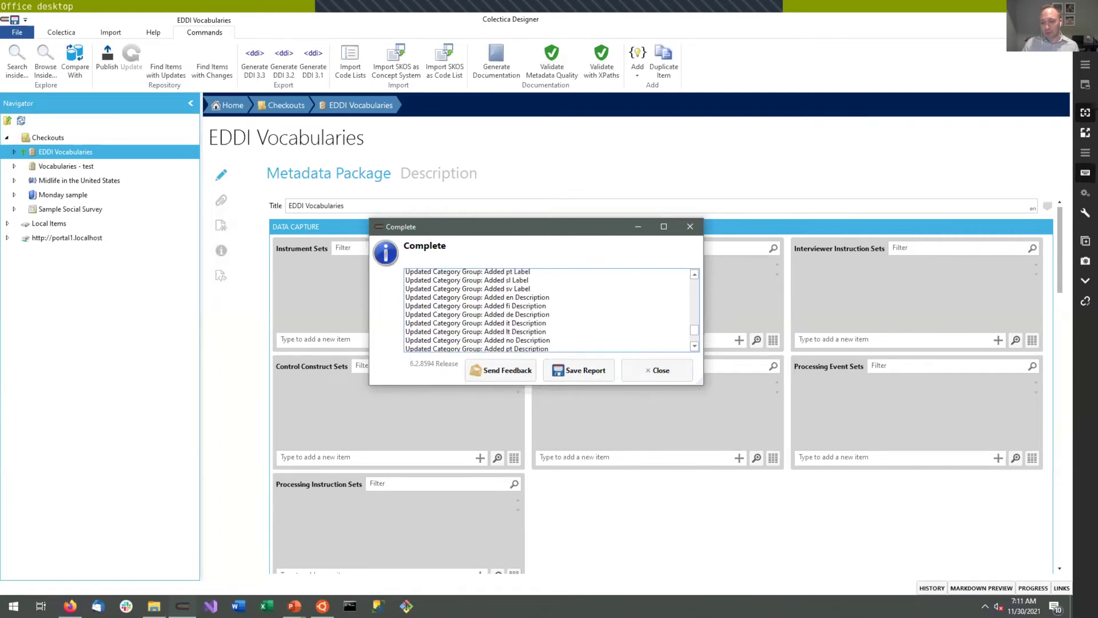
click(646, 371)
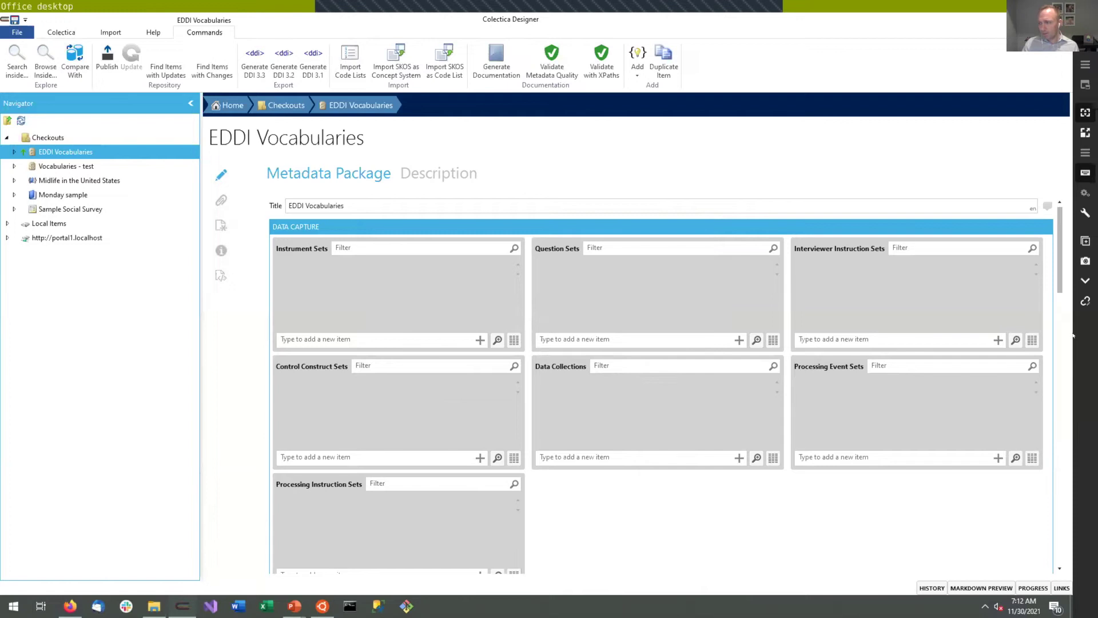
- Open the Analysis Unit code list from the Foundational section of the EDDI Vocabularies package
scroll(1055, 334, down, 1)
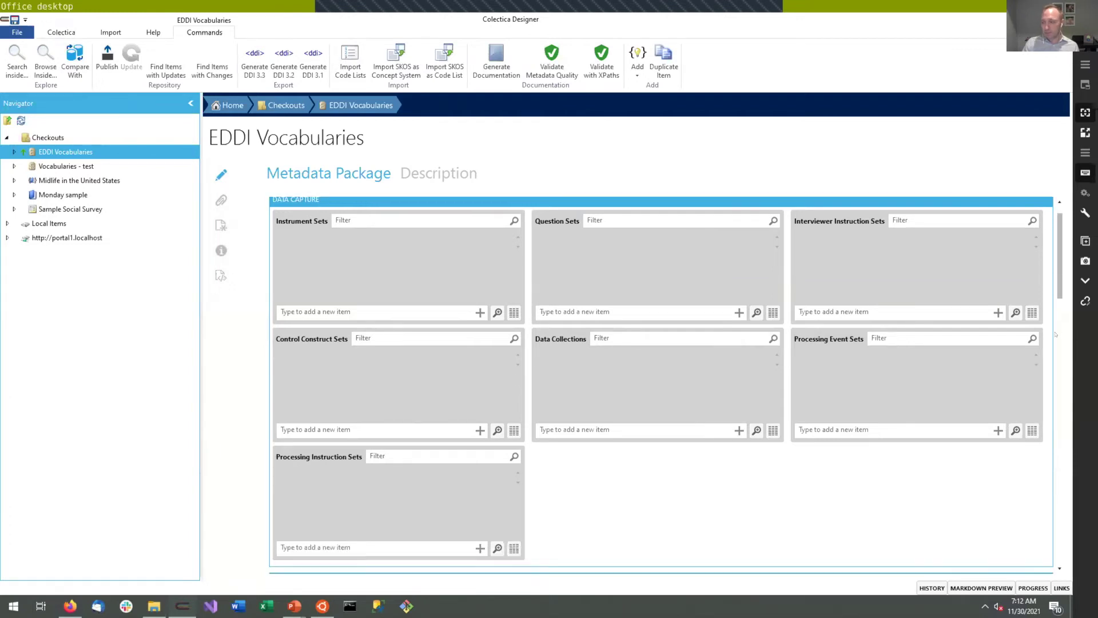
scroll(1055, 334, down, 11)
drag(1057, 343, 1058, 415)
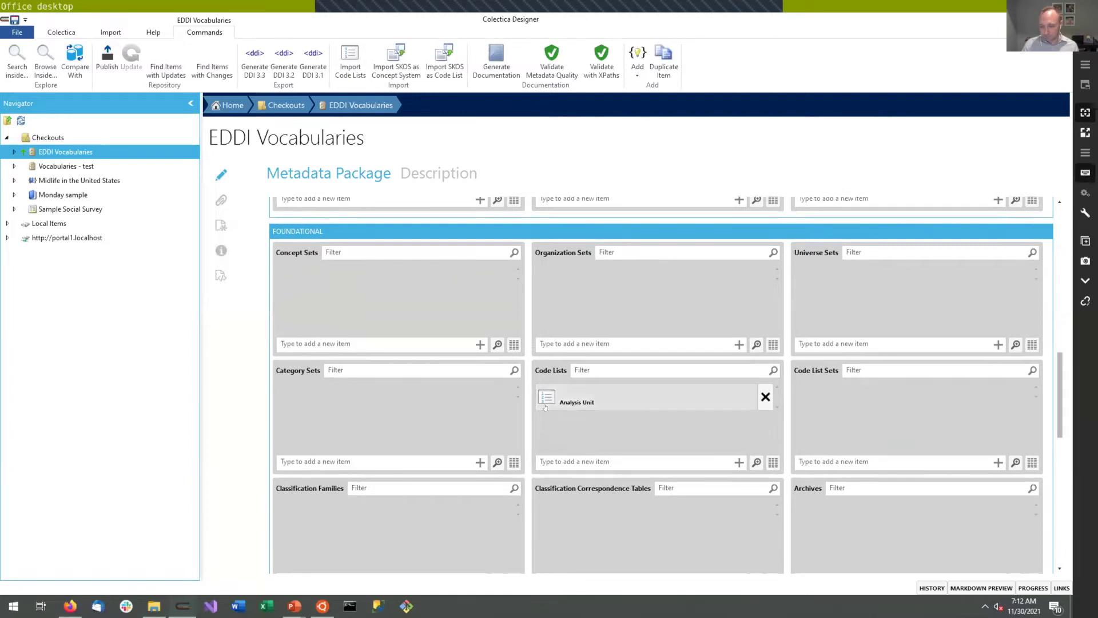
click(596, 400)
double_click(597, 400)
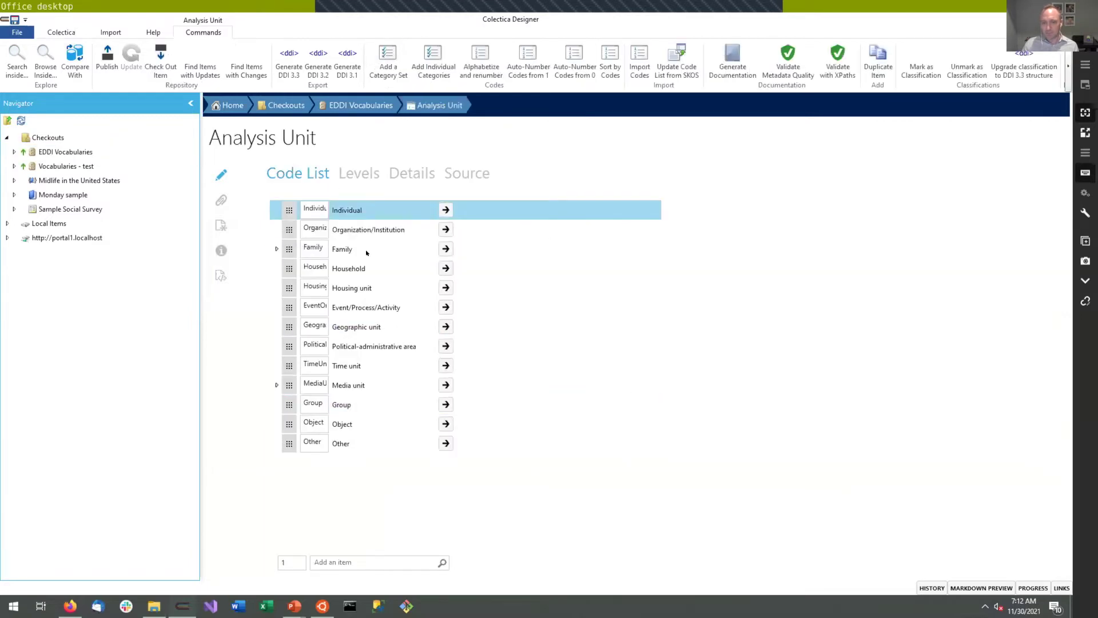
- Expand the Family and Media unit codes to show their sub-items
click(277, 249)
key(alt+Tab)
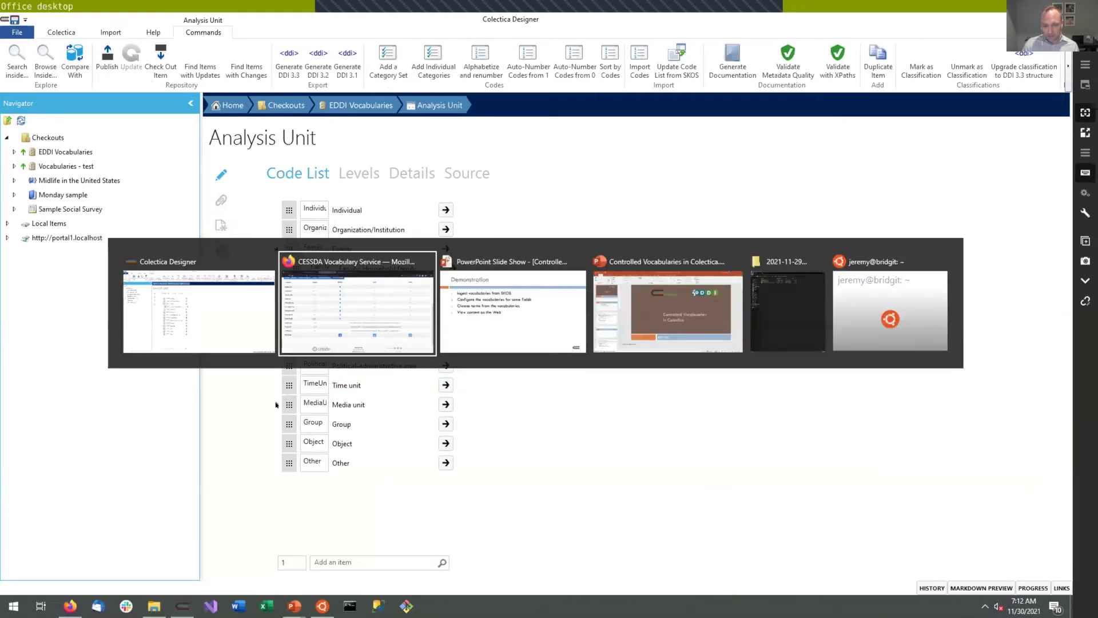
key(Escape)
click(277, 405)
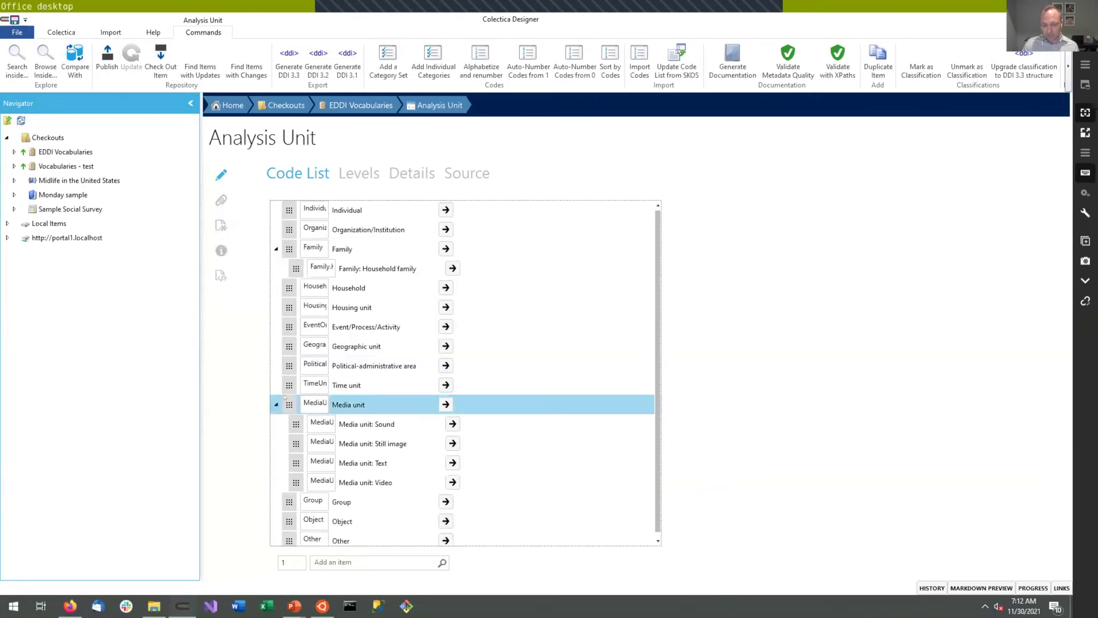
- Examine the Family category's label and description in all available languages
click(351, 250)
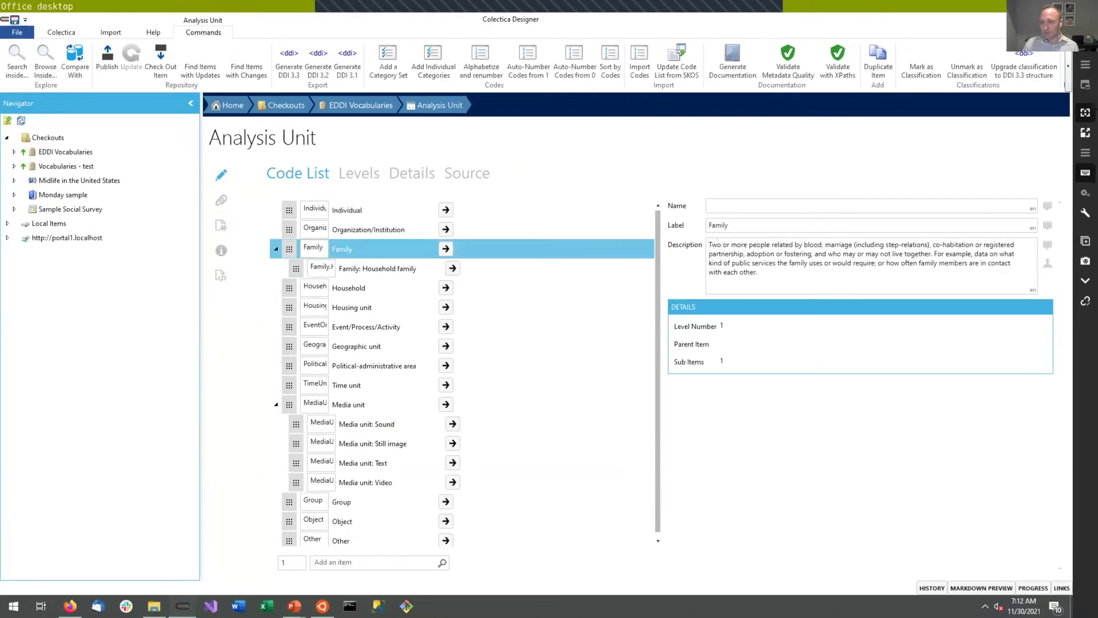
key(alt+Tab)
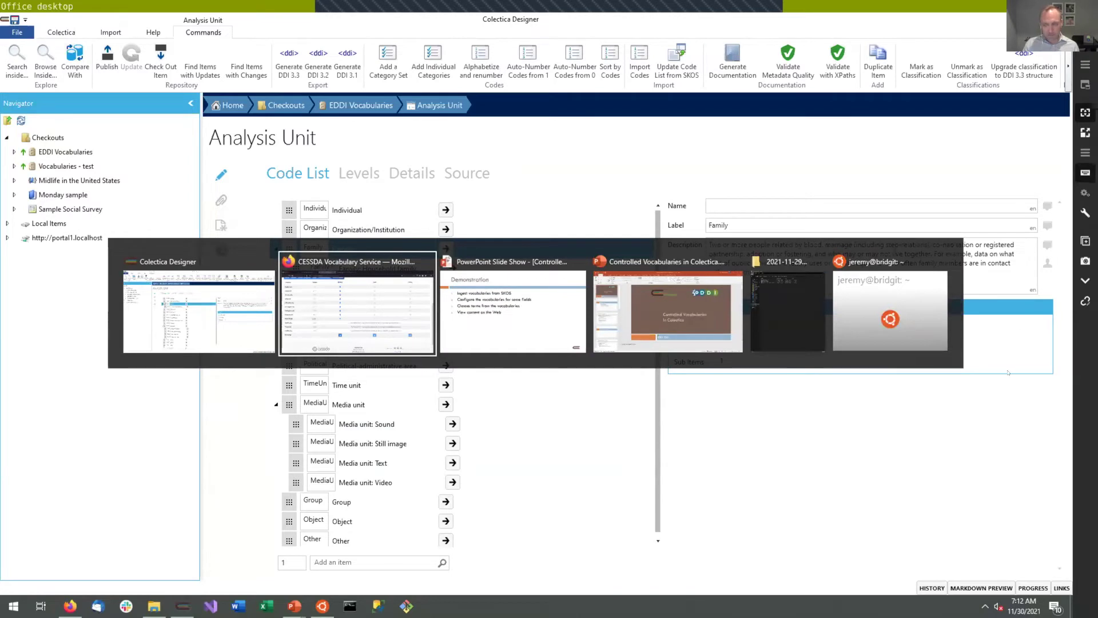
key(Escape)
click(1047, 225)
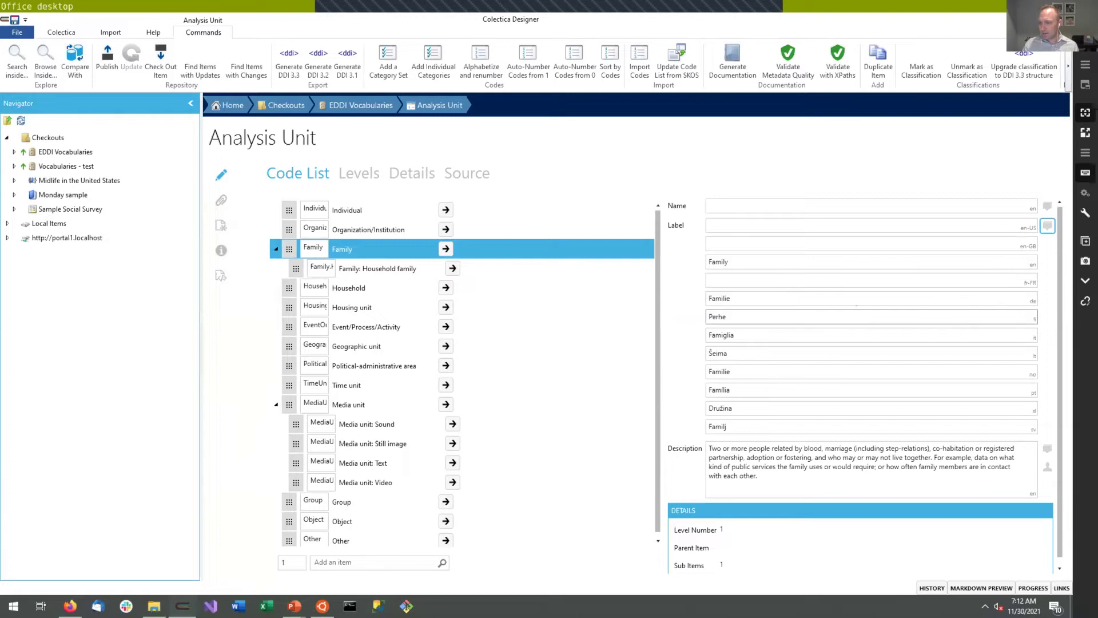
scroll(948, 349, down, 1)
click(1048, 441)
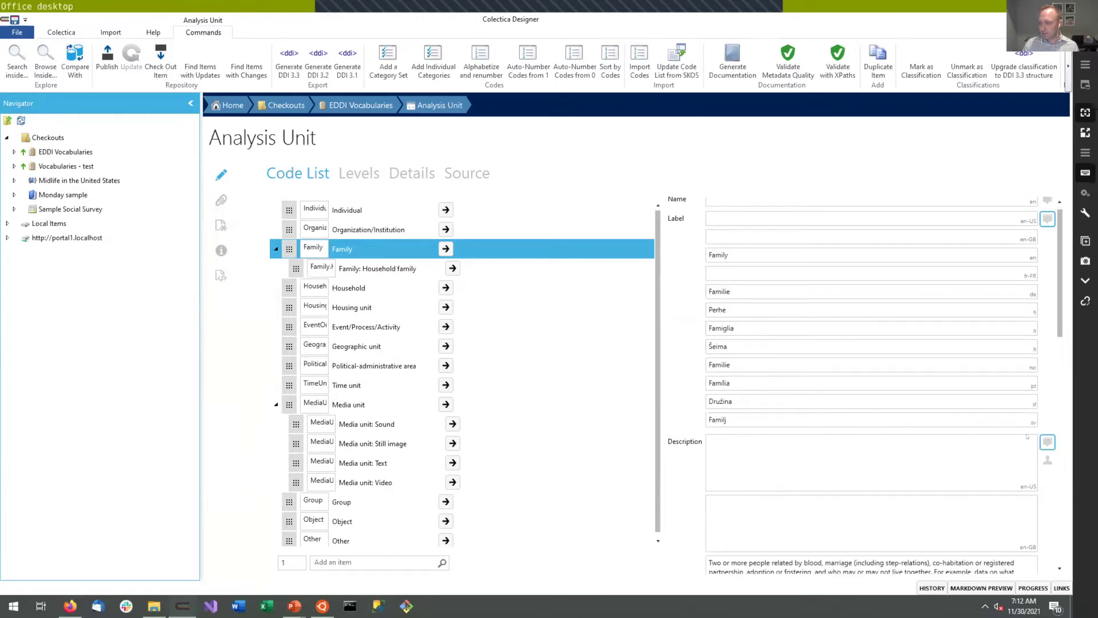
scroll(1004, 399, down, 5)
scroll(1004, 400, down, 7)
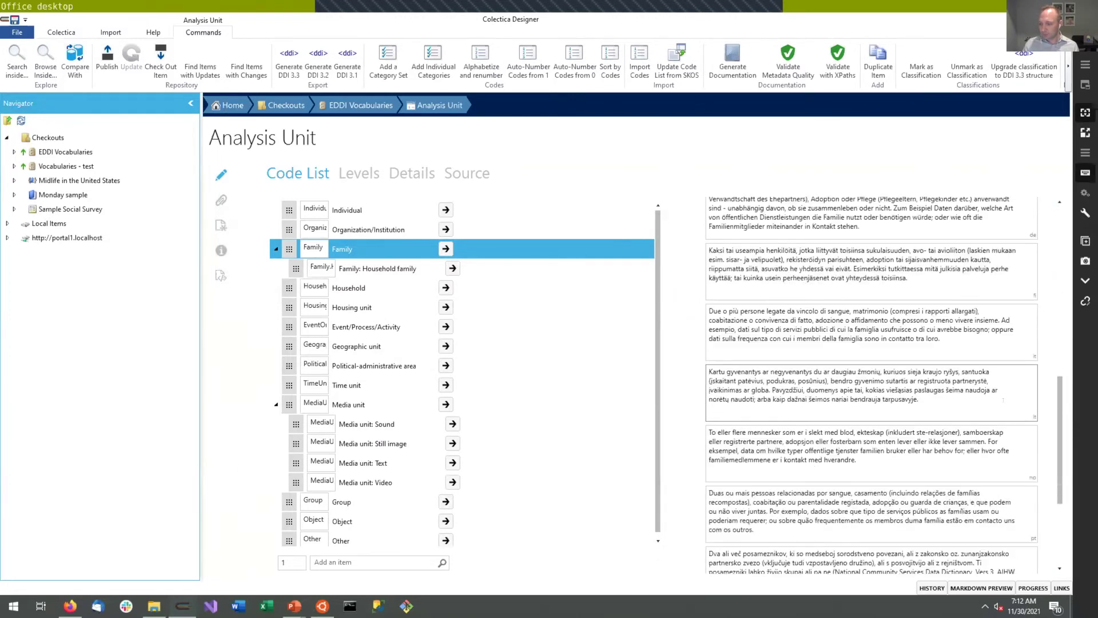
scroll(955, 509, up, 12)
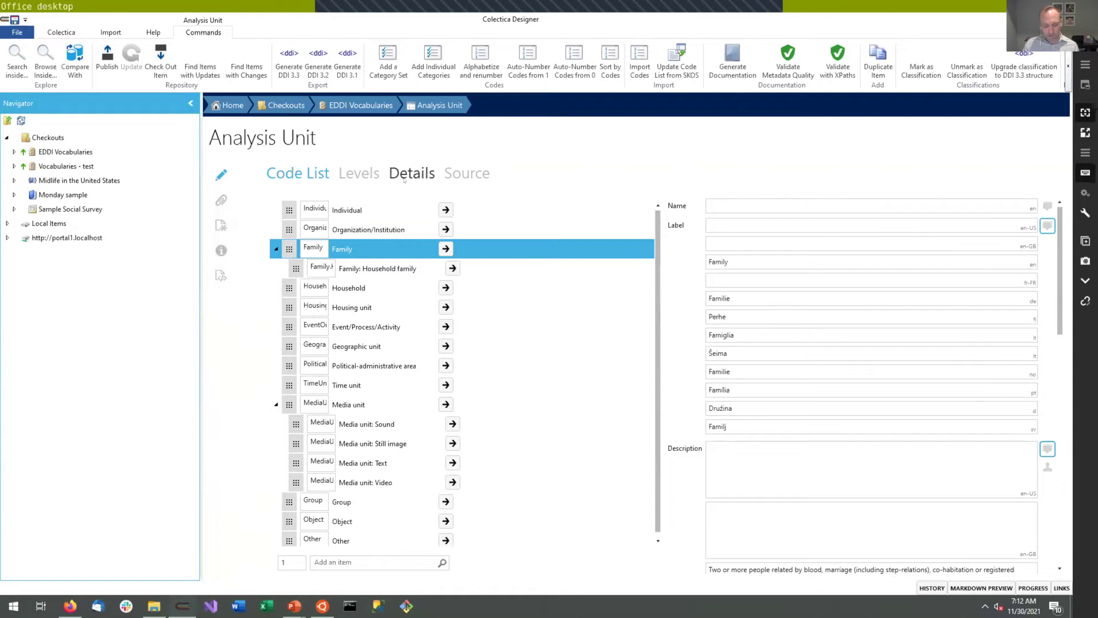
- Switch to the PowerPoint slide show and review the demonstration outline
key(alt+Tab)
key(alt+Tab)
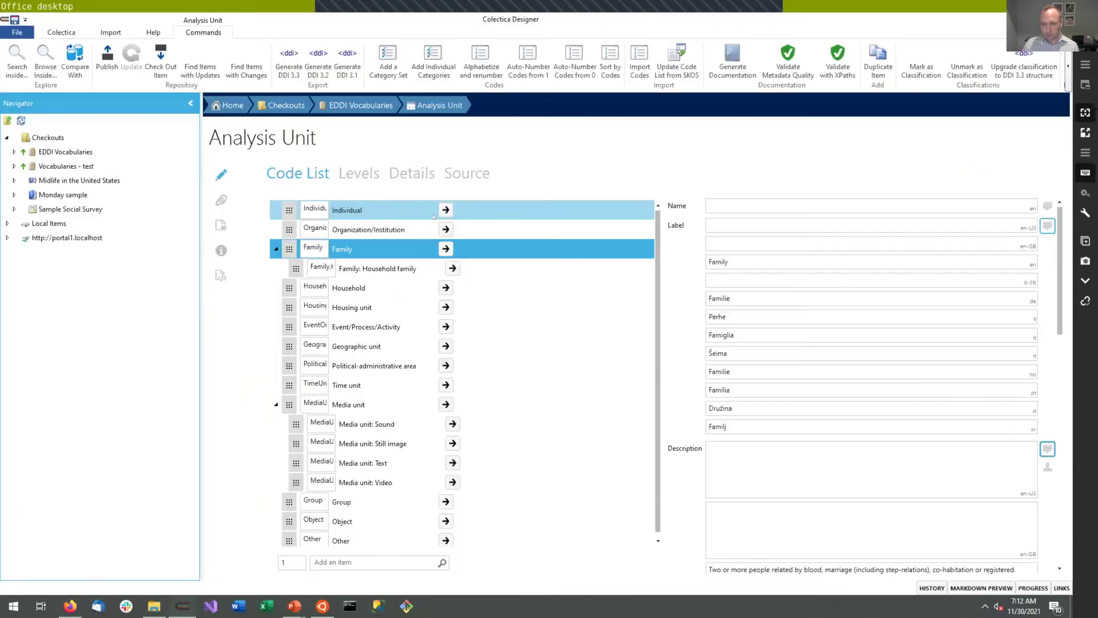
key(alt+Tab)
key(Tab)
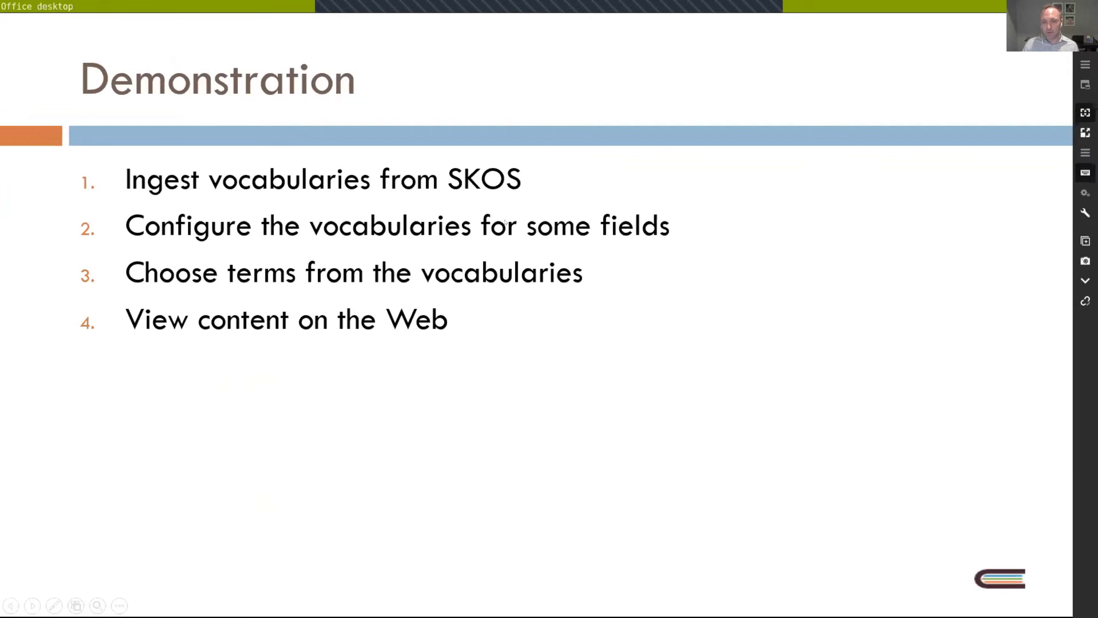
key(alt+Tab)
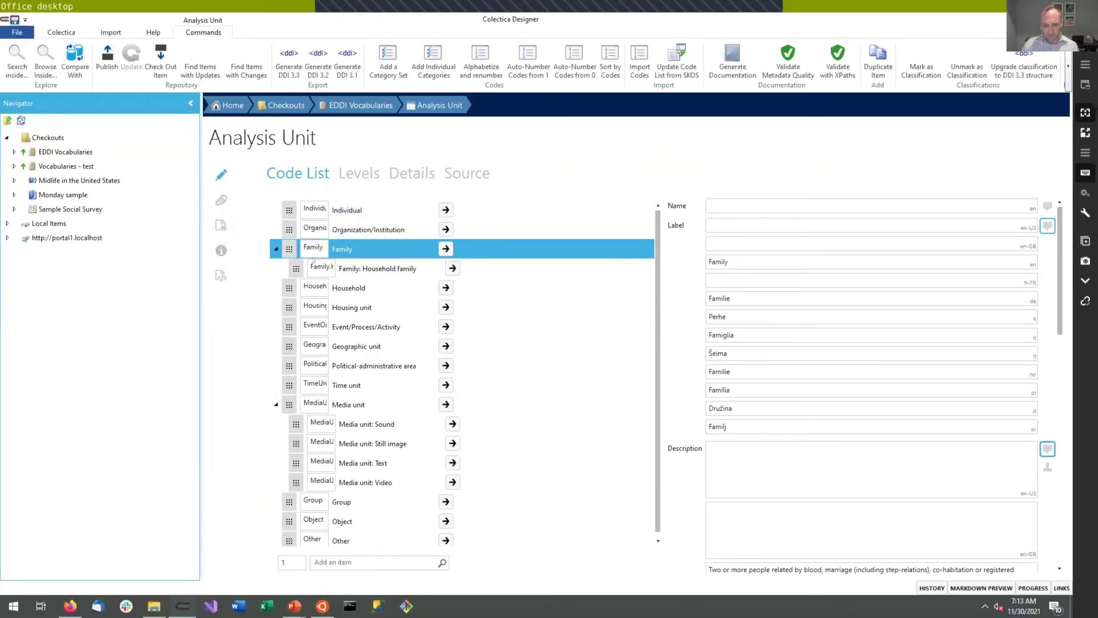
key(alt+Tab)
key(Escape)
- Switch to File Explorer and open the folder %appdata%\Algenta\Colectica
click(155, 602)
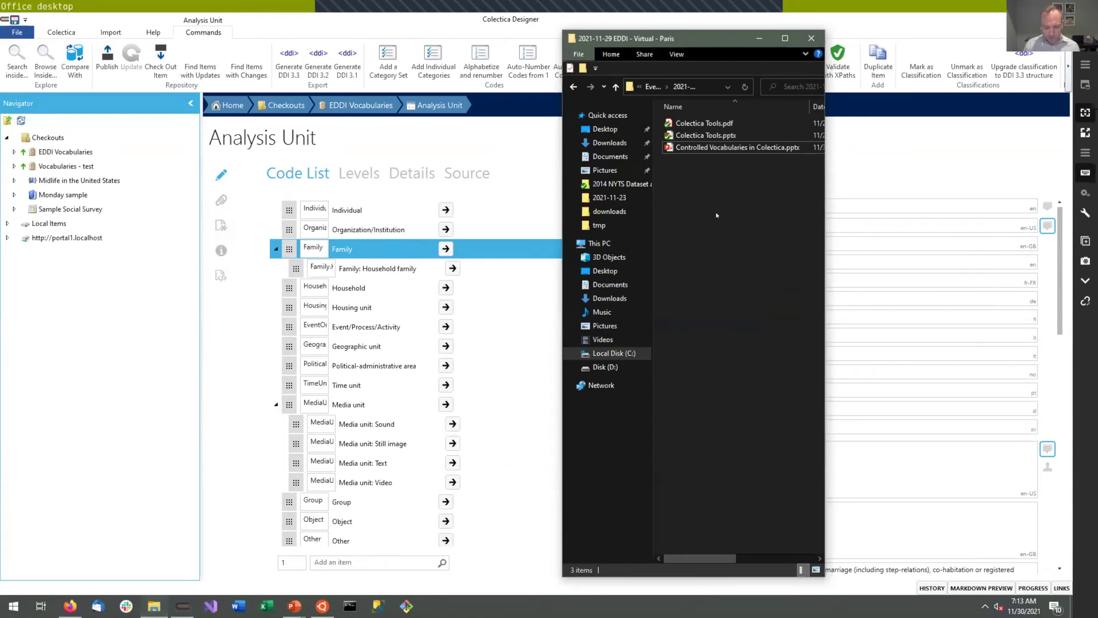
key(ctrl+l)
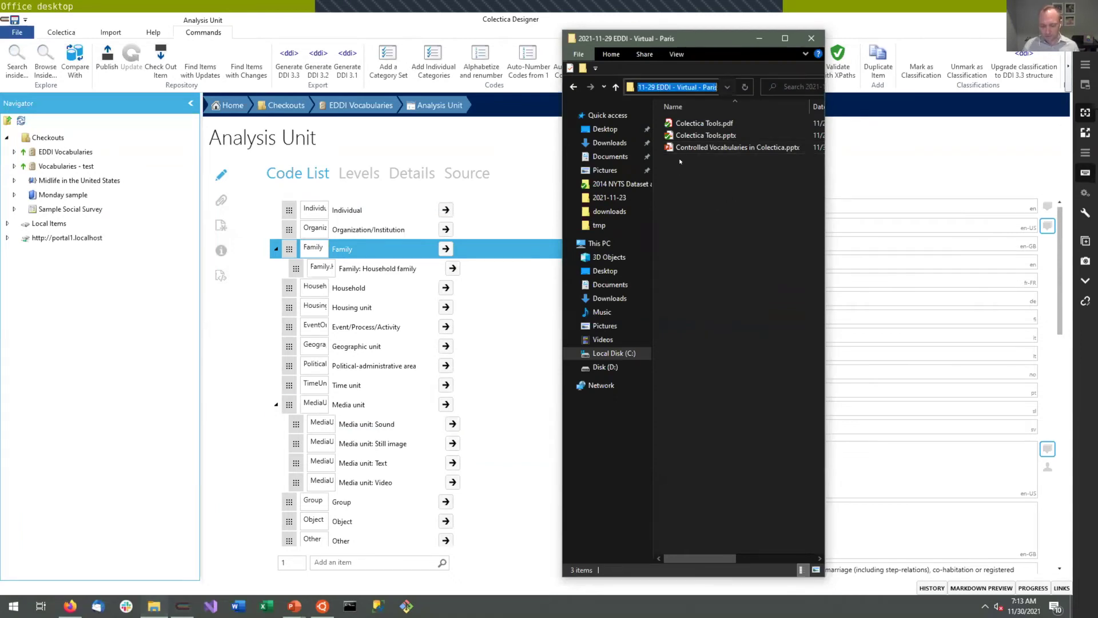
text(%appda)
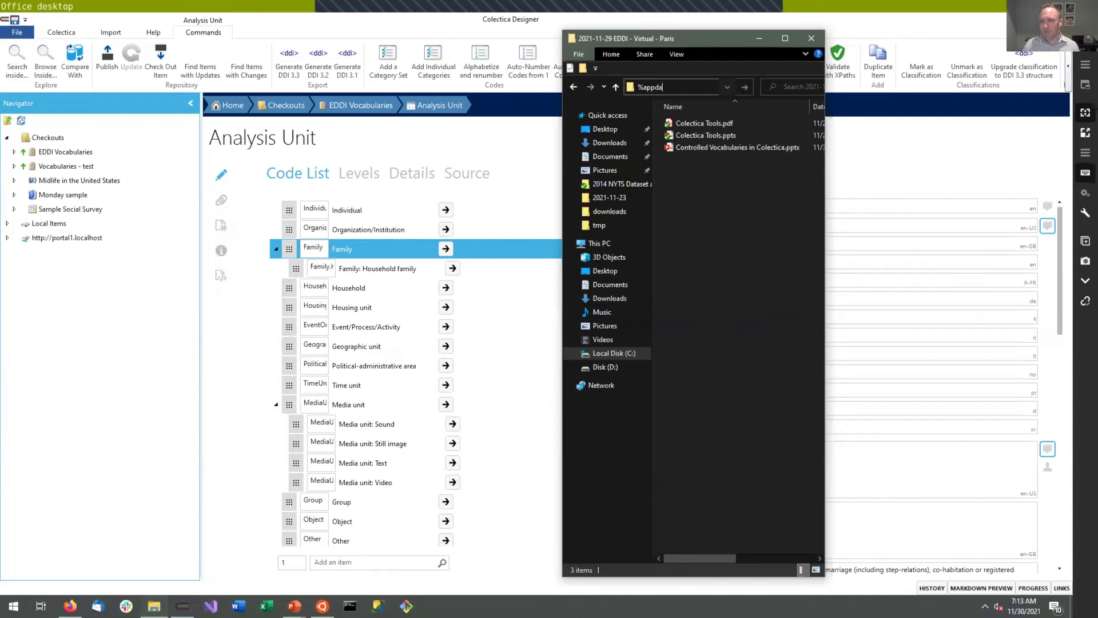
text(ta%)
text(\alg)
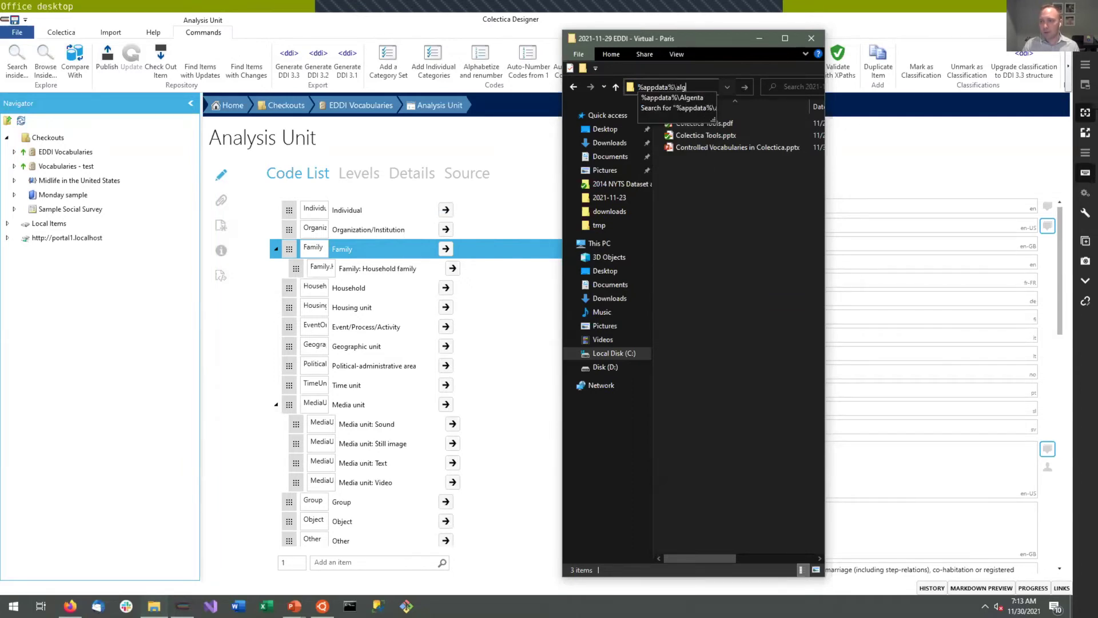
text(enta\Colectica)
key(Return)
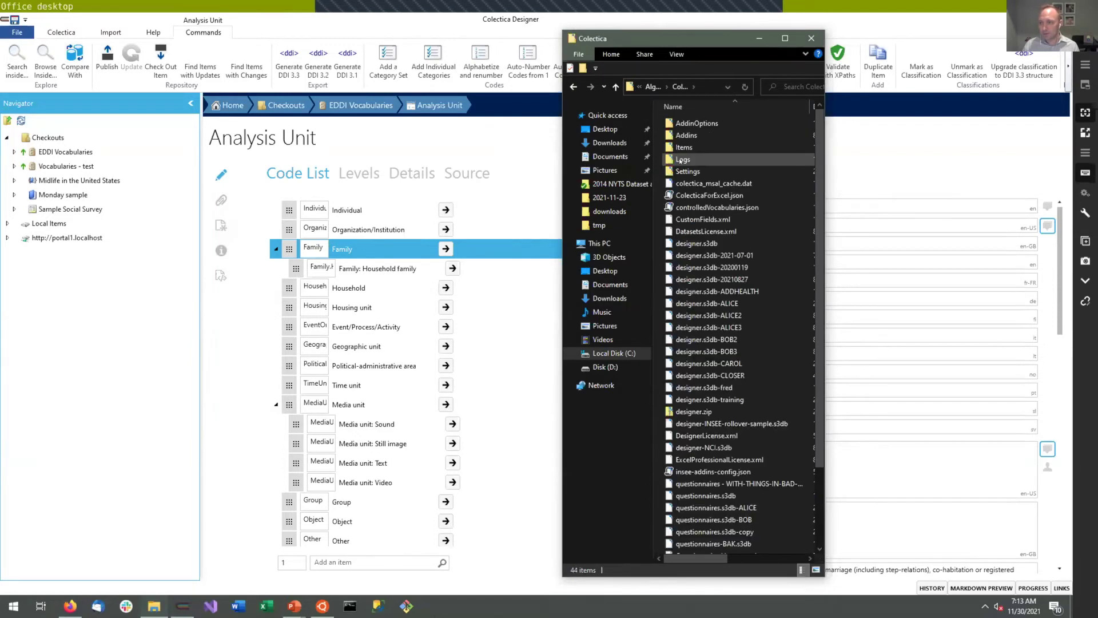
- Open the controlledVocabularies.json file in Vim and maximize the editor window
click(715, 207)
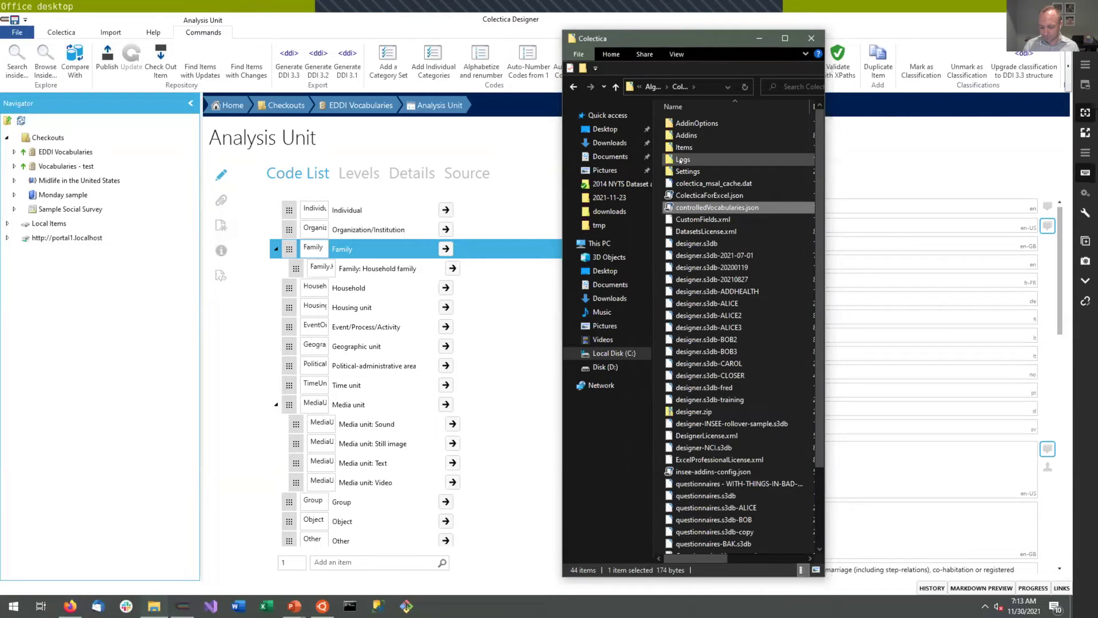
right_click(729, 208)
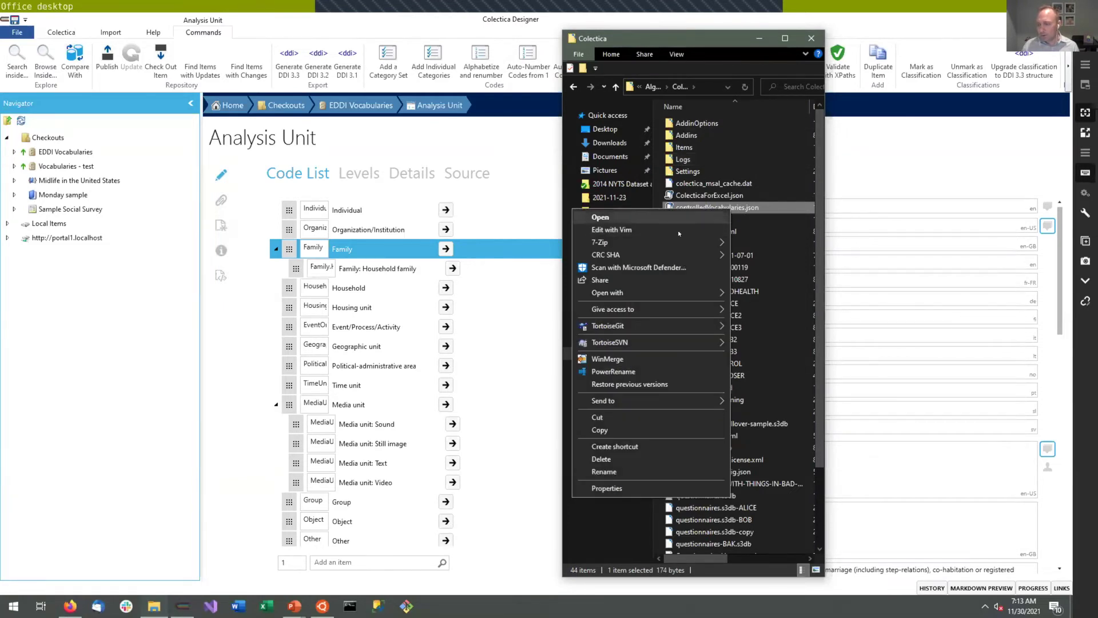
click(618, 230)
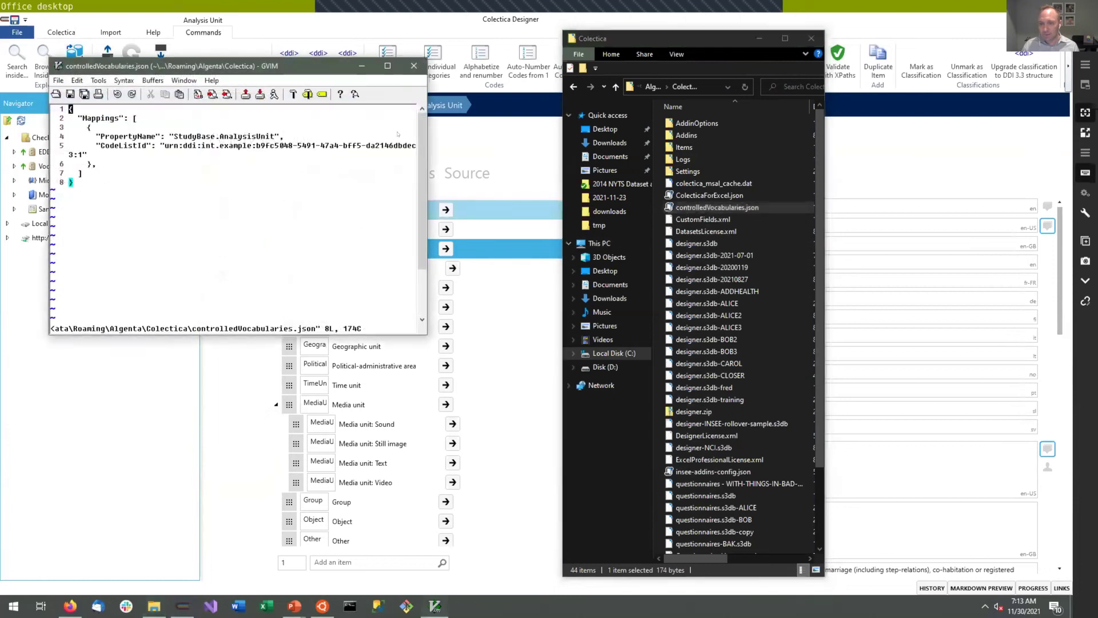
click(395, 65)
- Examine the PropertyName and CodeListId entries of the vocabulary mapping, and close the editor without changes
click(145, 87)
key(j)
click(186, 87)
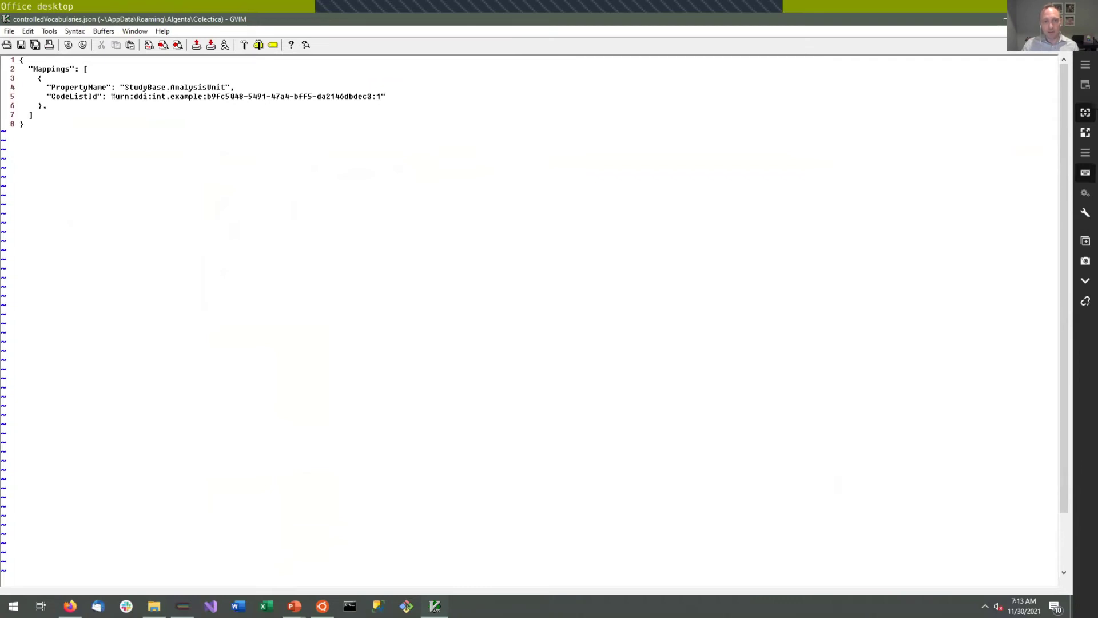
click(91, 97)
click(185, 96)
drag(186, 96, 134, 87)
click(135, 87)
click(154, 87)
click(1058, 19)
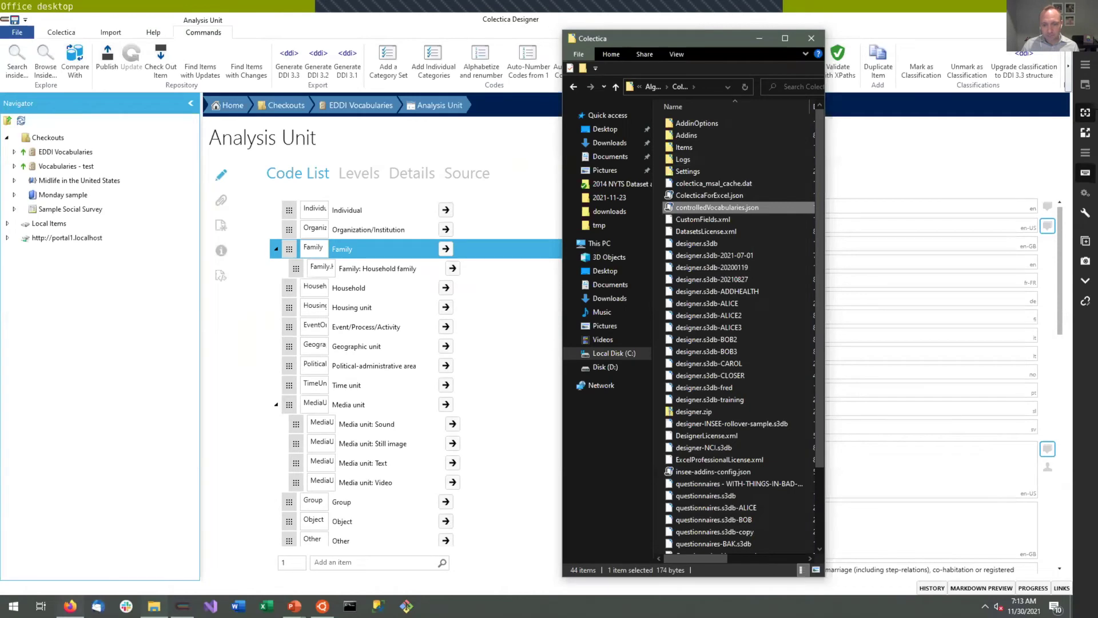
- Switch to Firefox and open the Controlled Vocabulary Configuration page from the Administration section of docs.colectica.com/designer/ in a new tab
click(71, 607)
key(ctrl+t)
text(docs.)
key(Right)
text(des)
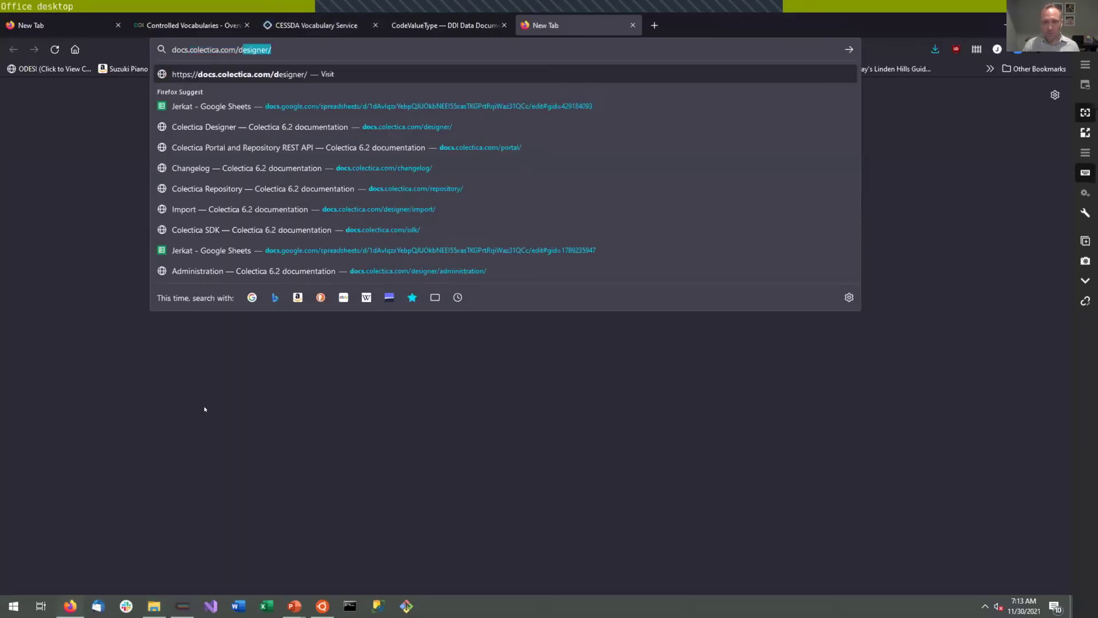
key(Return)
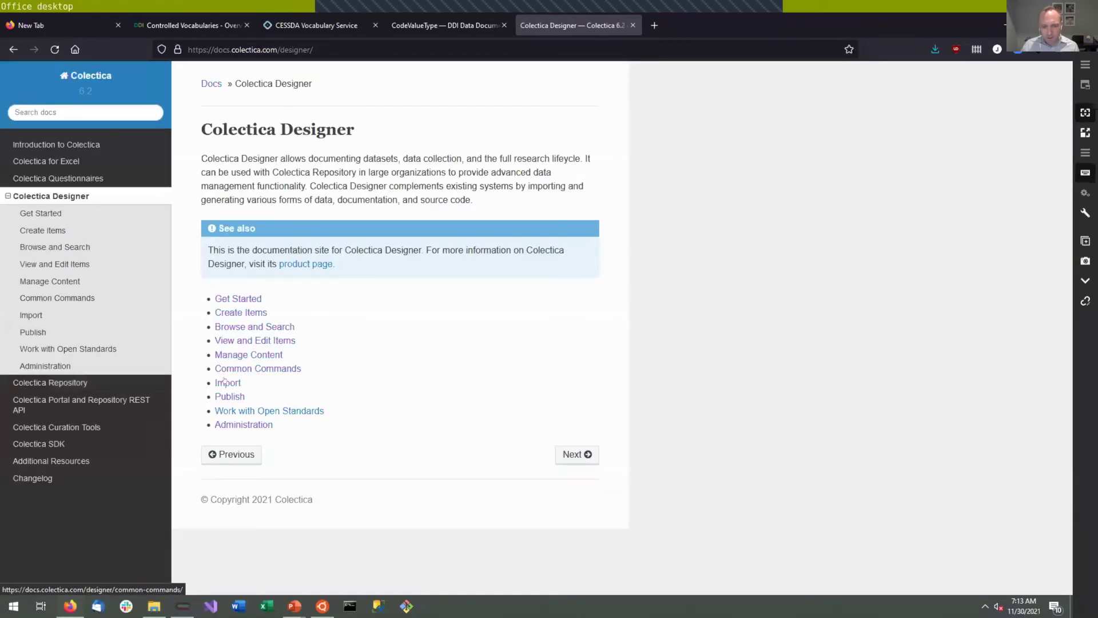
click(233, 425)
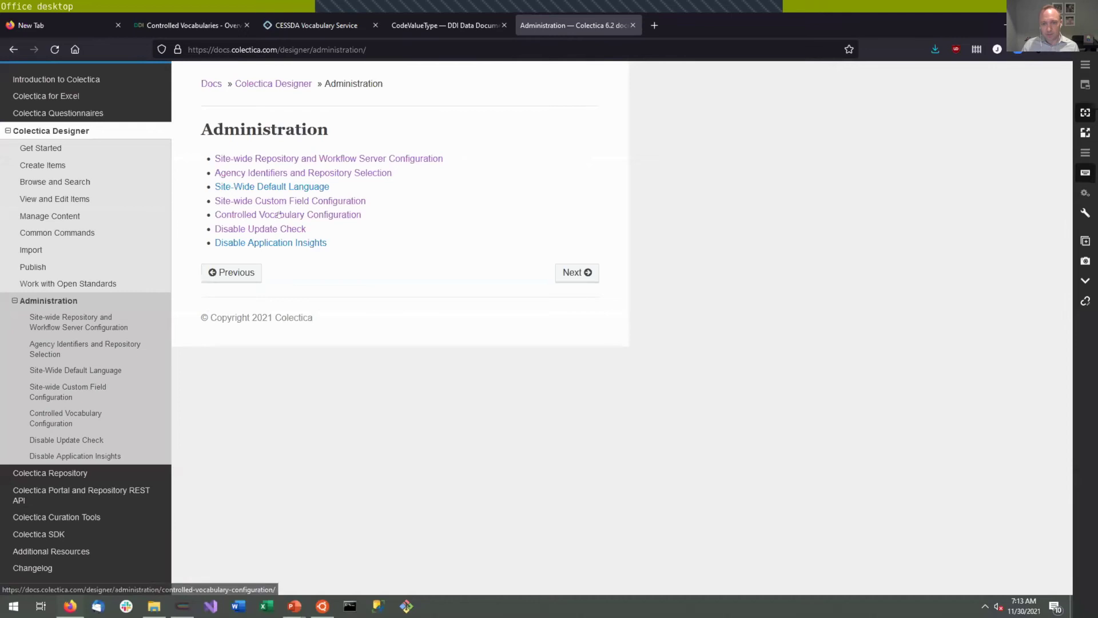
click(280, 215)
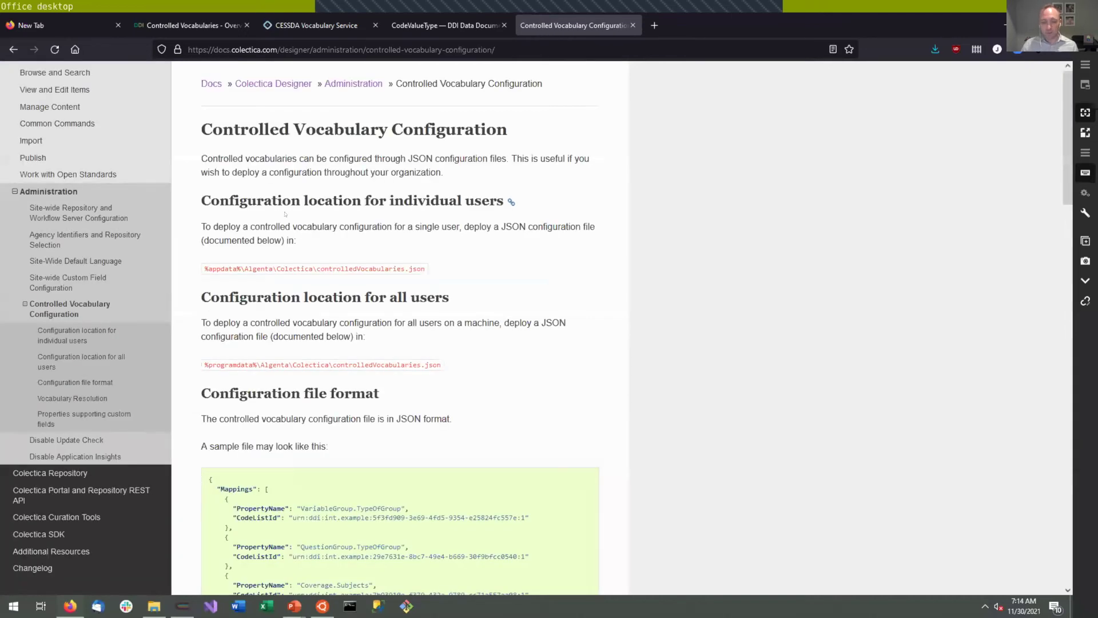
- Read the sample configuration file and the list of supported property names, including Coverage.Keywords and Coverage.Subjects, and close the documentation tab
scroll(276, 244, down, 8)
scroll(275, 243, down, 7)
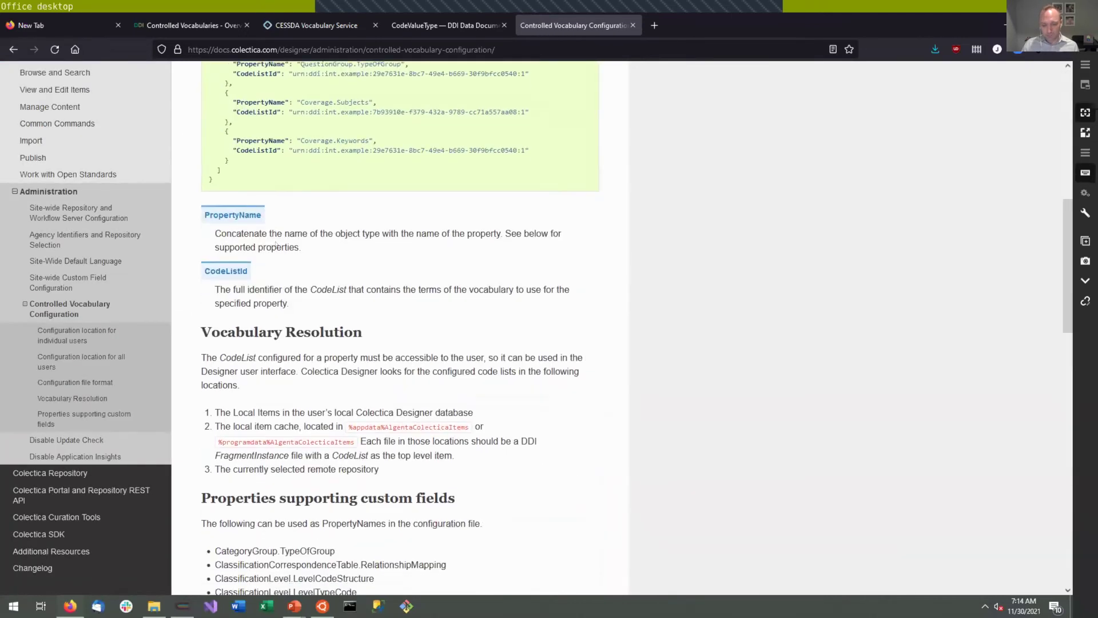
drag(215, 155, 279, 407)
click(280, 396)
scroll(279, 392, down, 8)
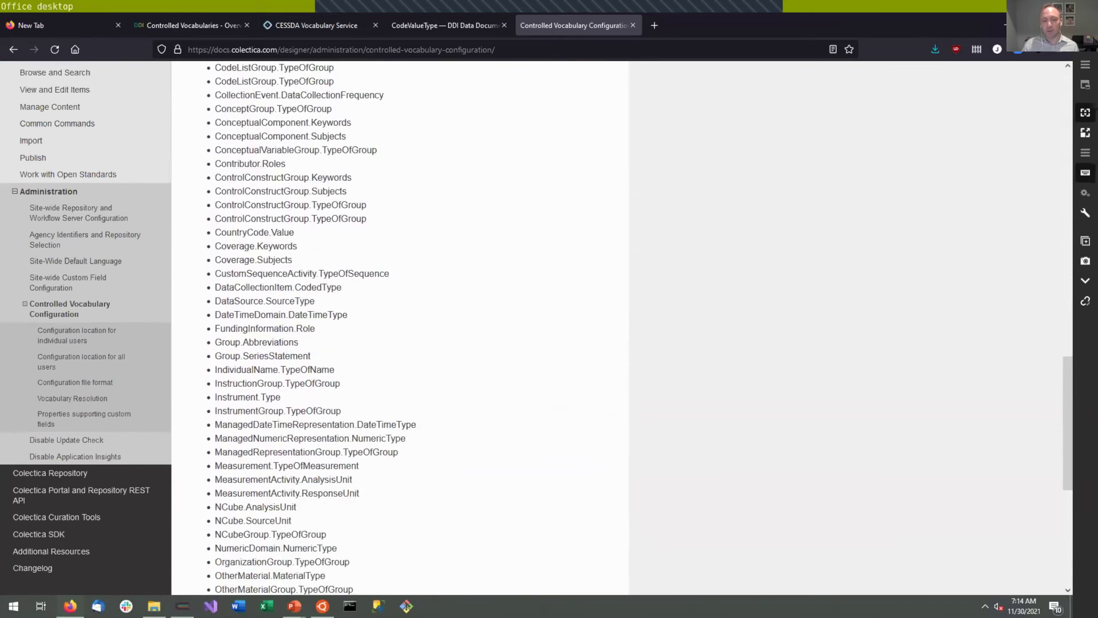
scroll(279, 392, down, 2)
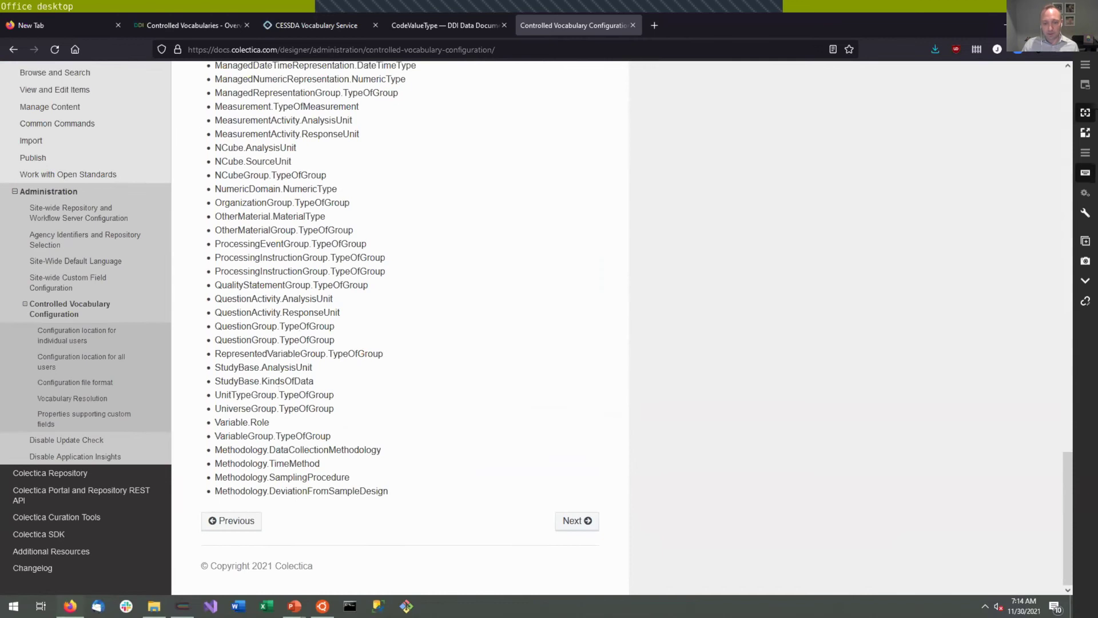
scroll(279, 389, up, 2)
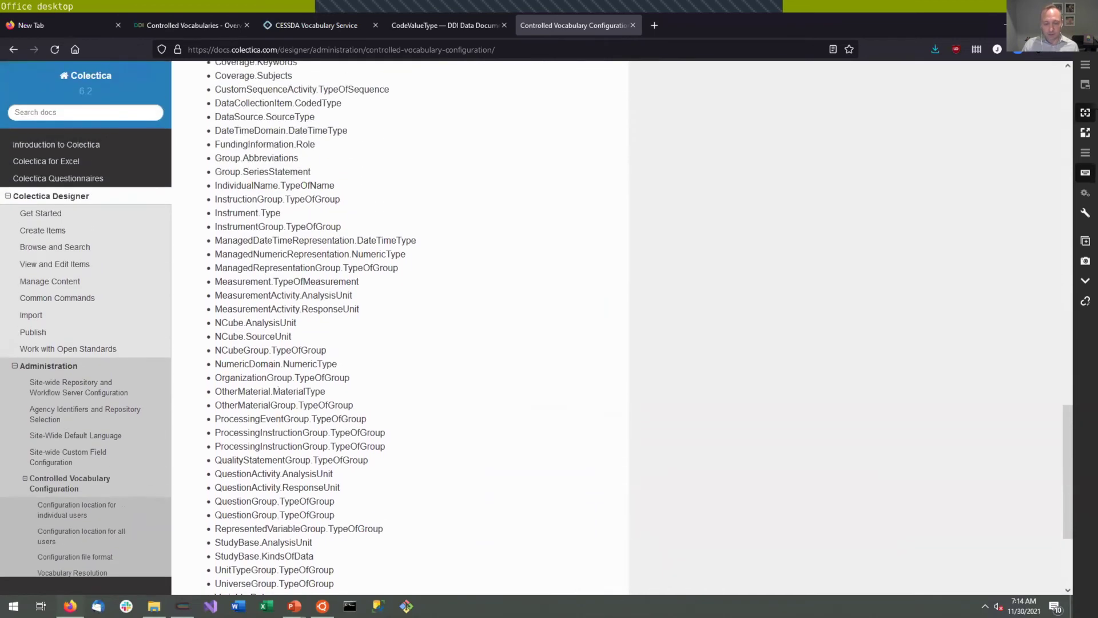
scroll(279, 389, up, 5)
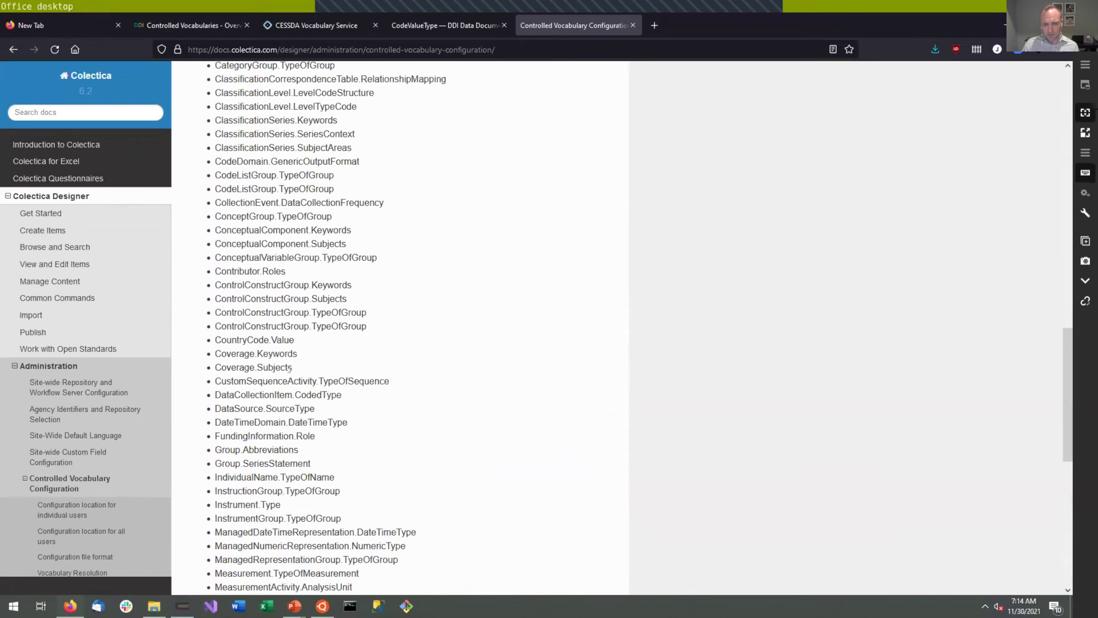
drag(291, 366, 214, 353)
click(214, 353)
scroll(276, 362, up, 15)
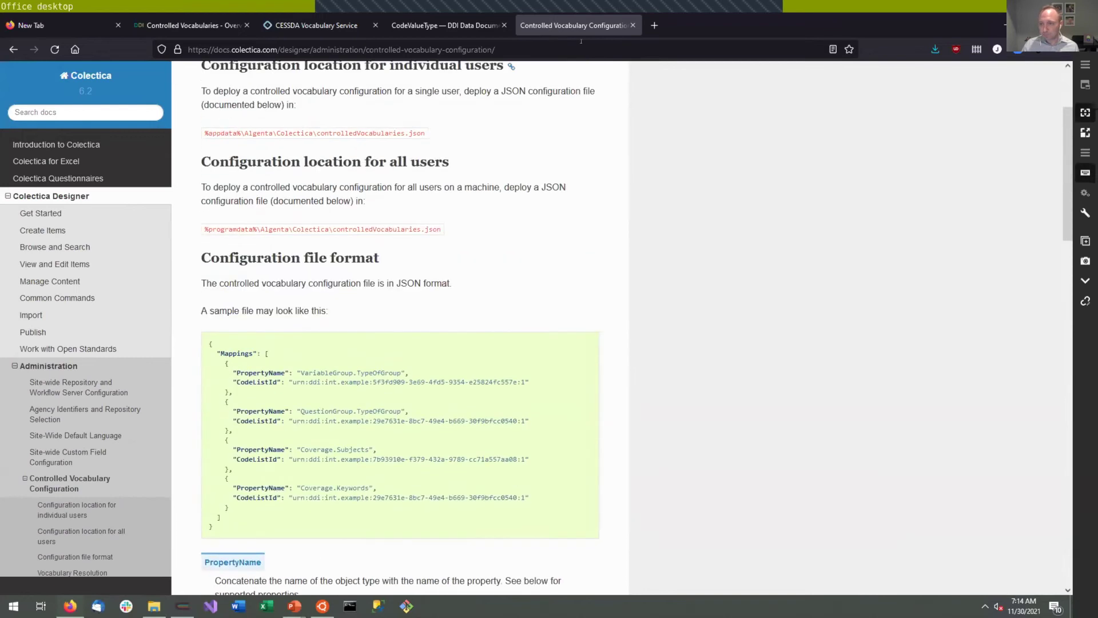
click(634, 26)
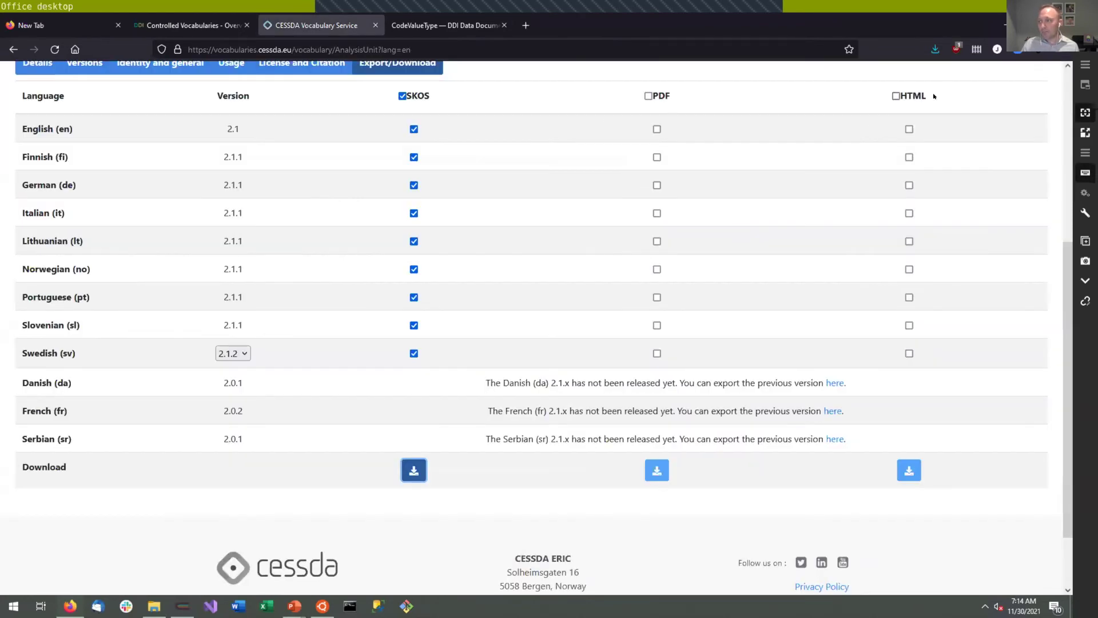
- Check the demonstration outline in the slide show again and return to Colectica Designer
key(alt+Tab)
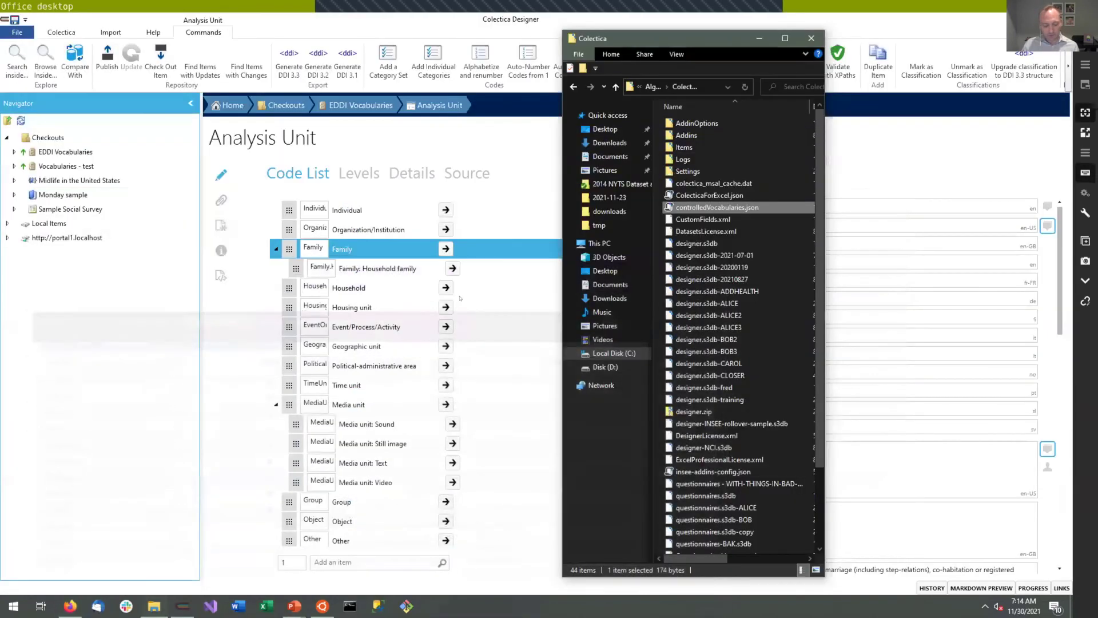
key(alt+Tab)
key(alt+Tab)
key(alt+Tab)
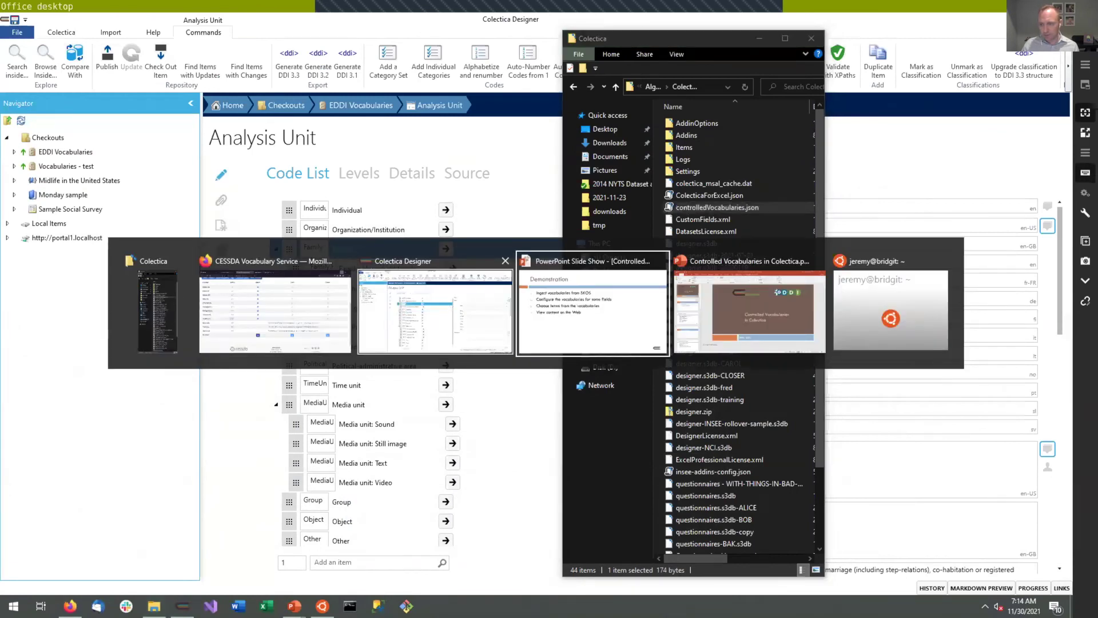
key(alt+Tab)
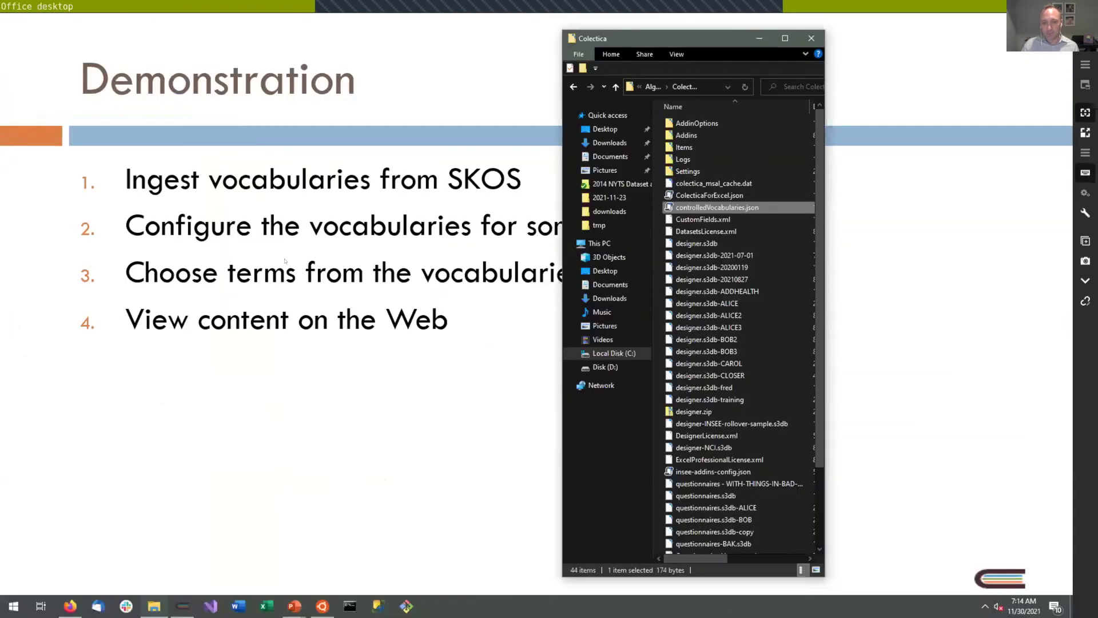
key(alt+Tab)
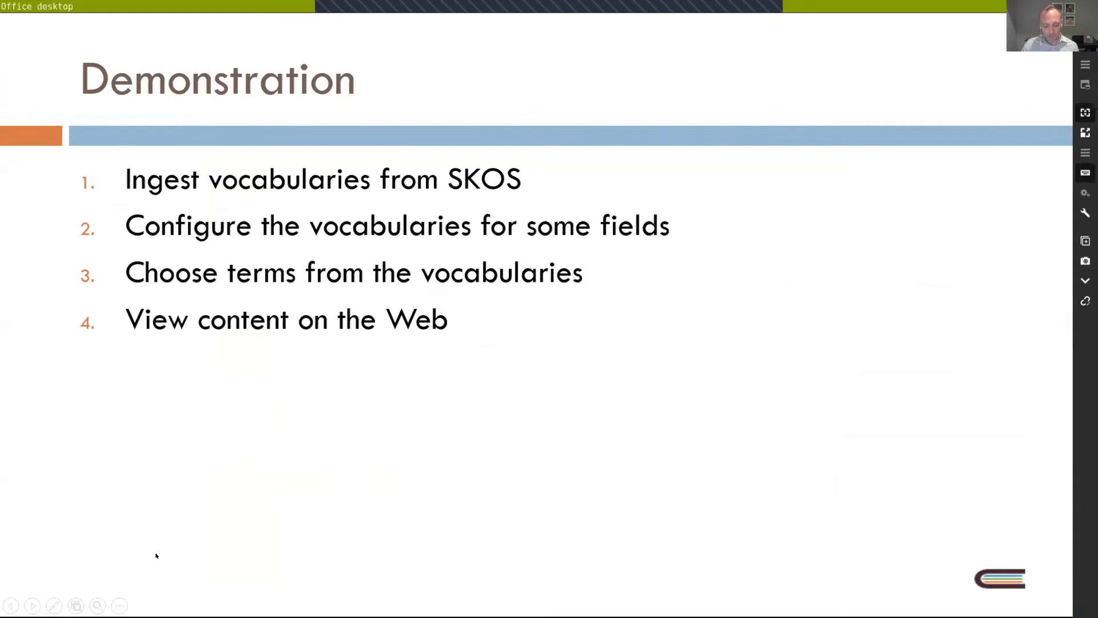
key(alt+Tab)
key(alt+Tab)
key(alt+Tab)
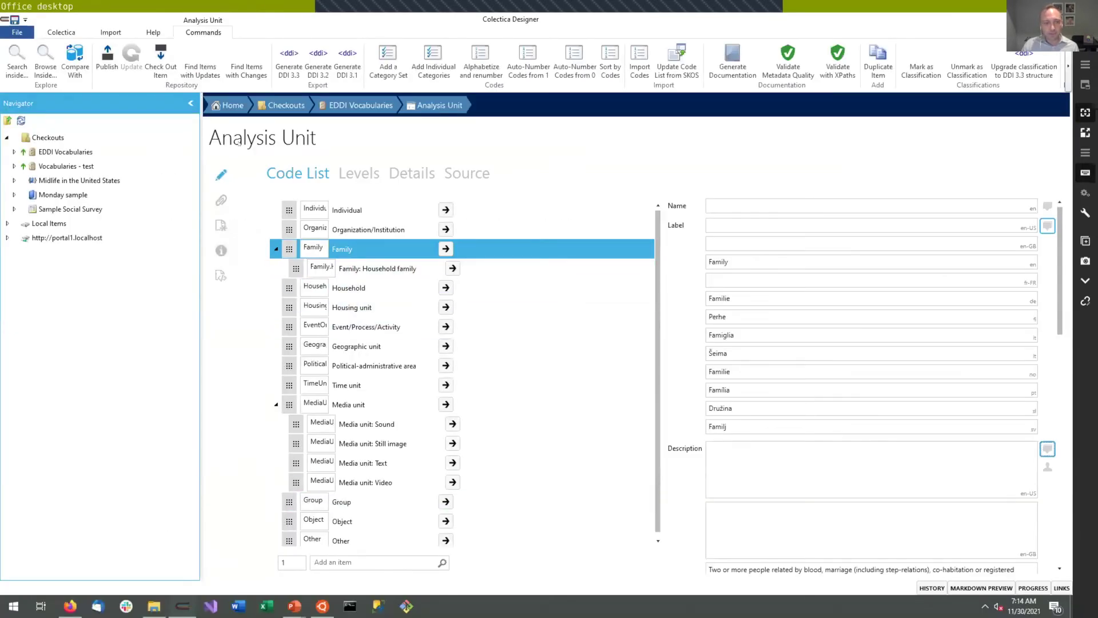
- Create a new checkout of type Study named EDDI Study and open the study's Data section
click(76, 33)
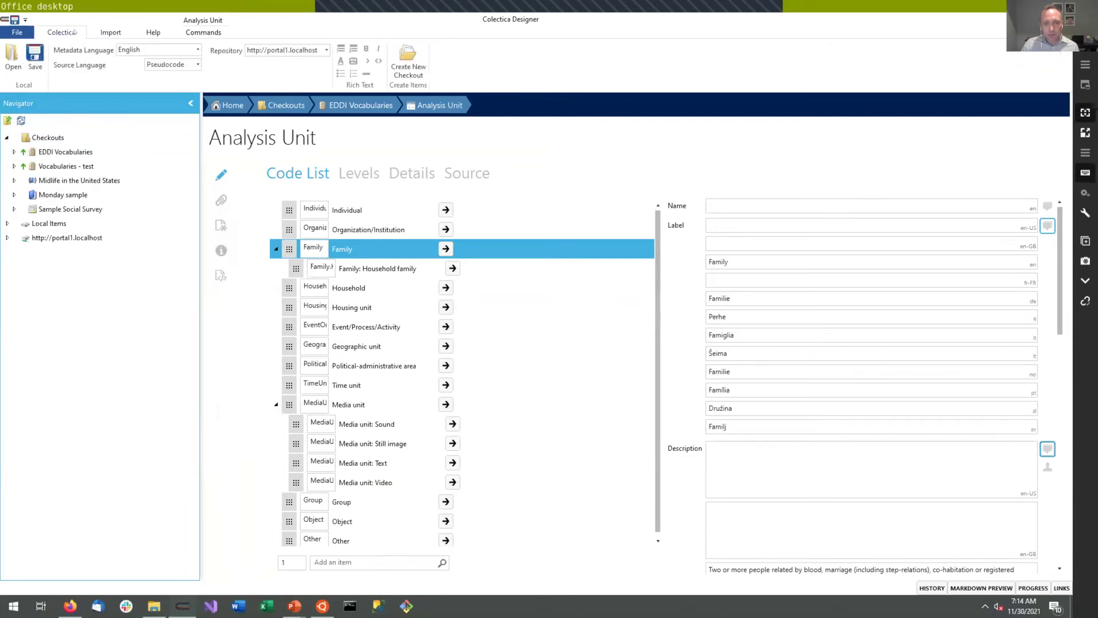
click(409, 60)
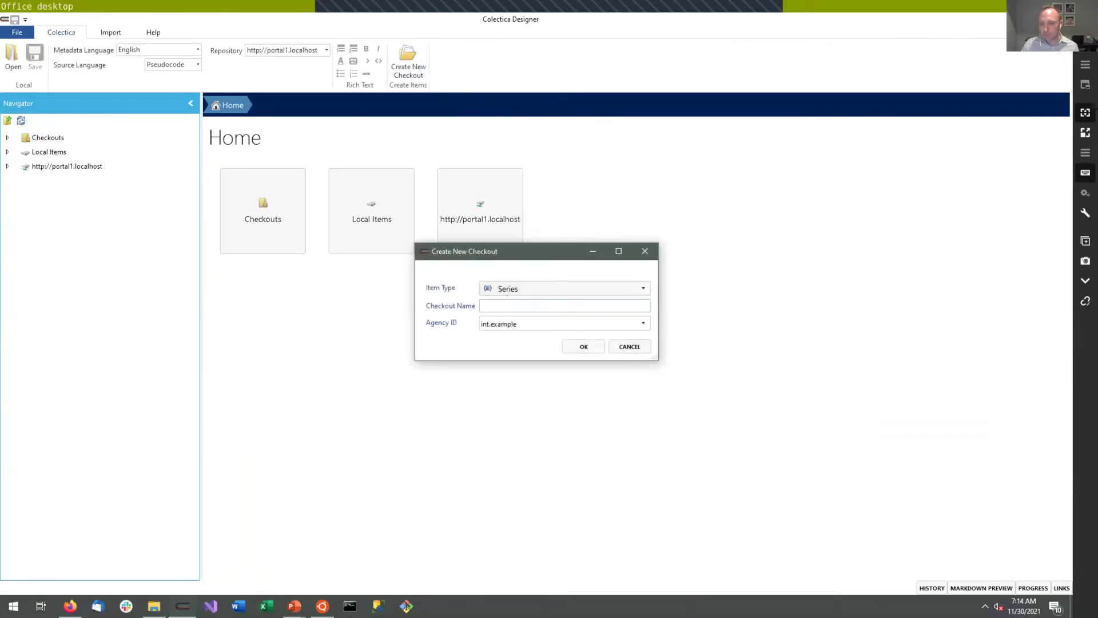
text(EDDI Study)
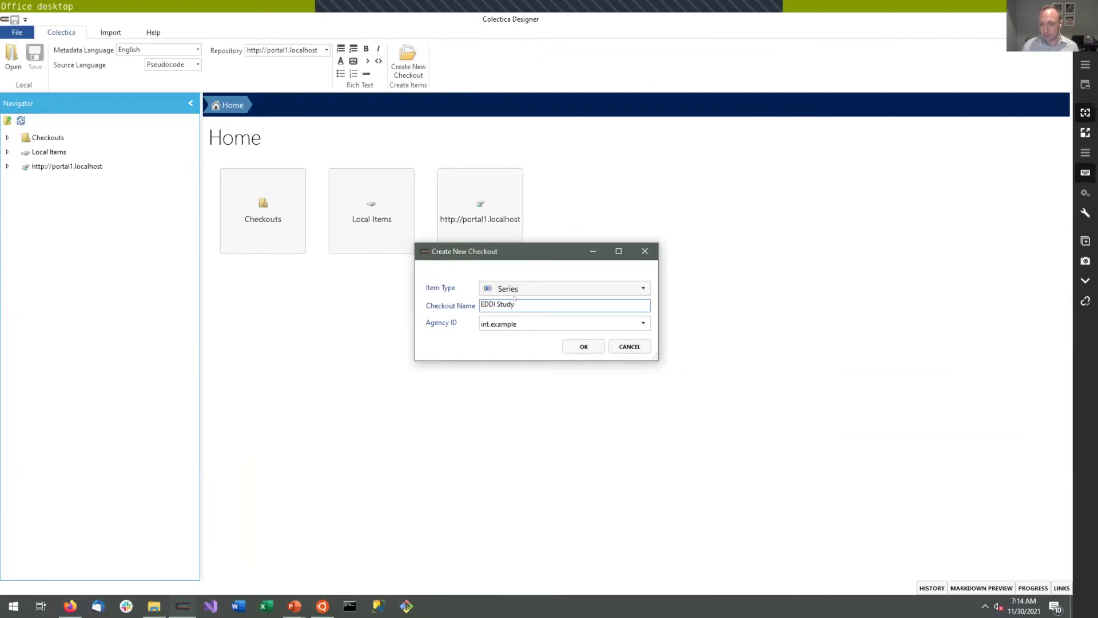
click(514, 291)
click(513, 317)
click(582, 346)
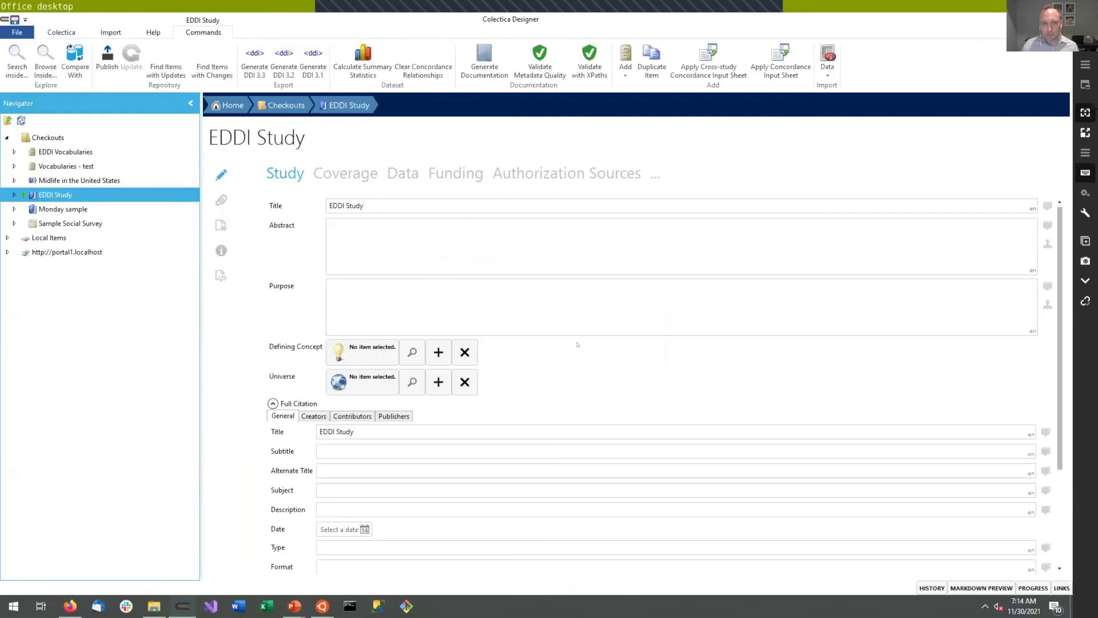
click(369, 252)
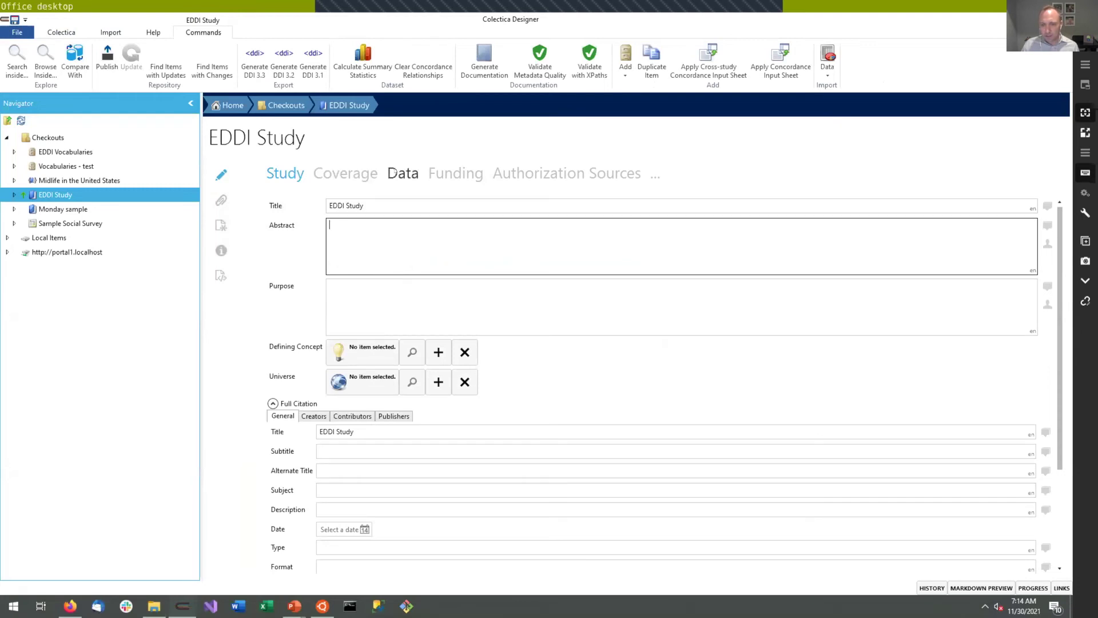
click(394, 173)
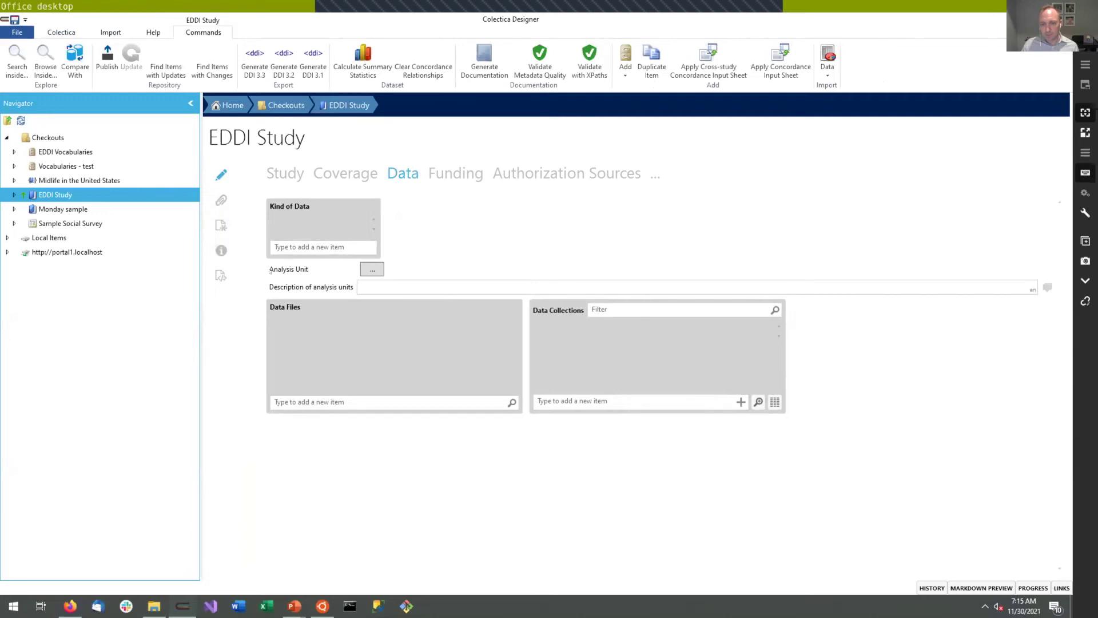
- Set the study's Analysis Unit to Family: Household family and save the changes
click(372, 270)
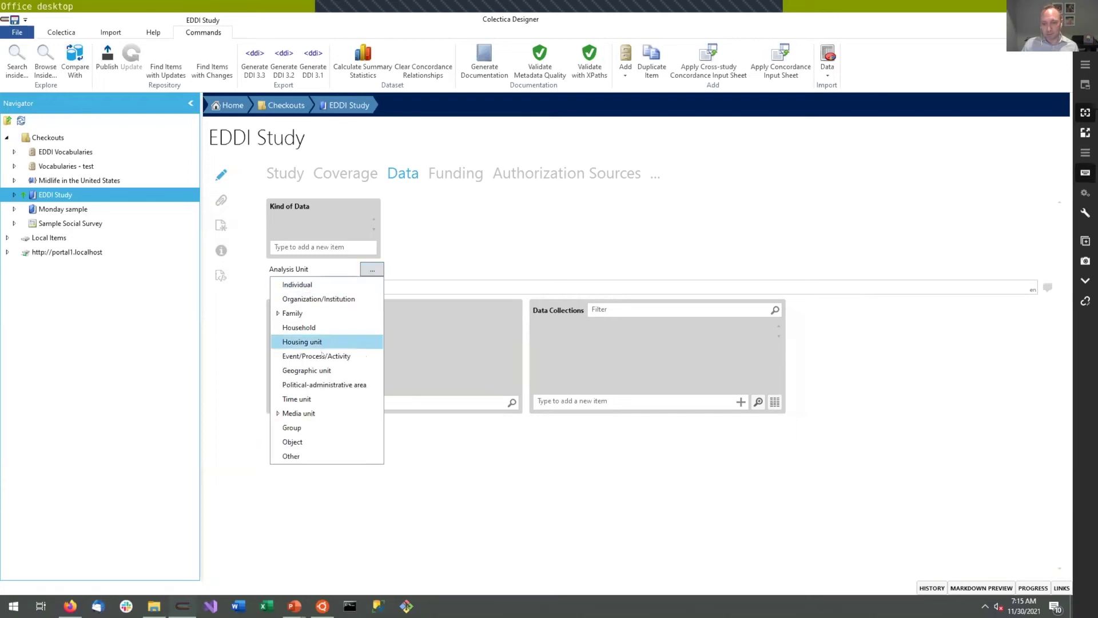
click(278, 314)
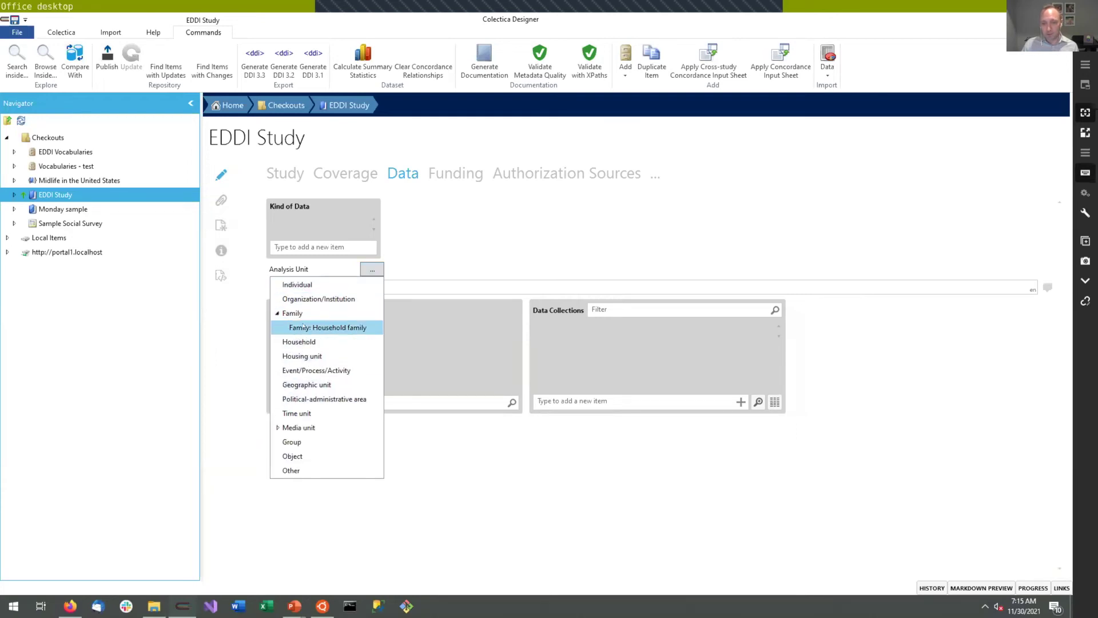
click(339, 328)
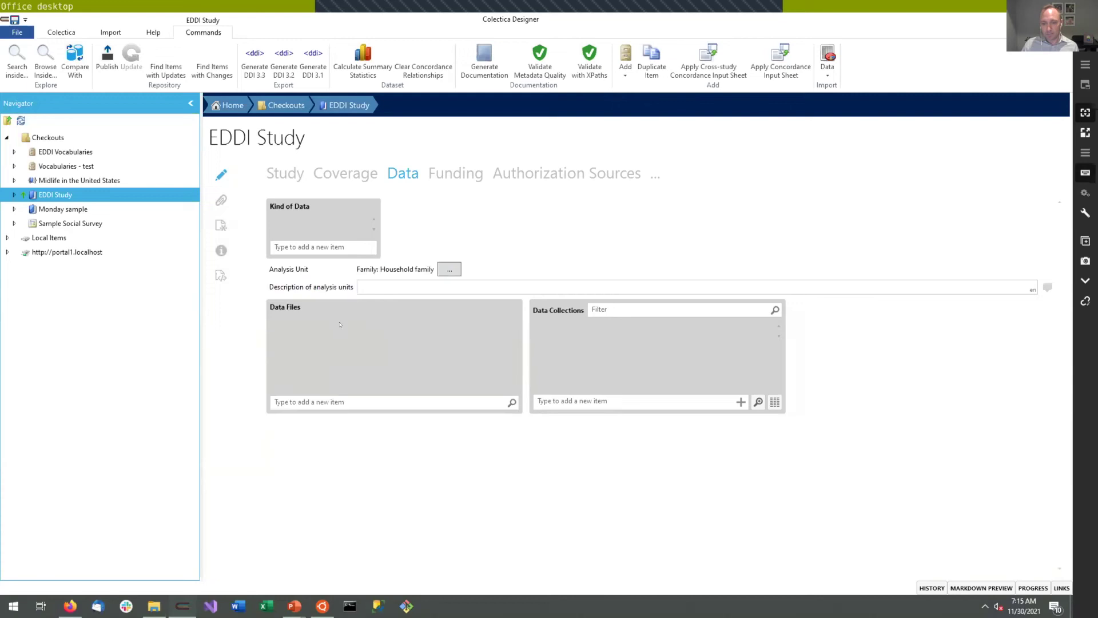
click(424, 282)
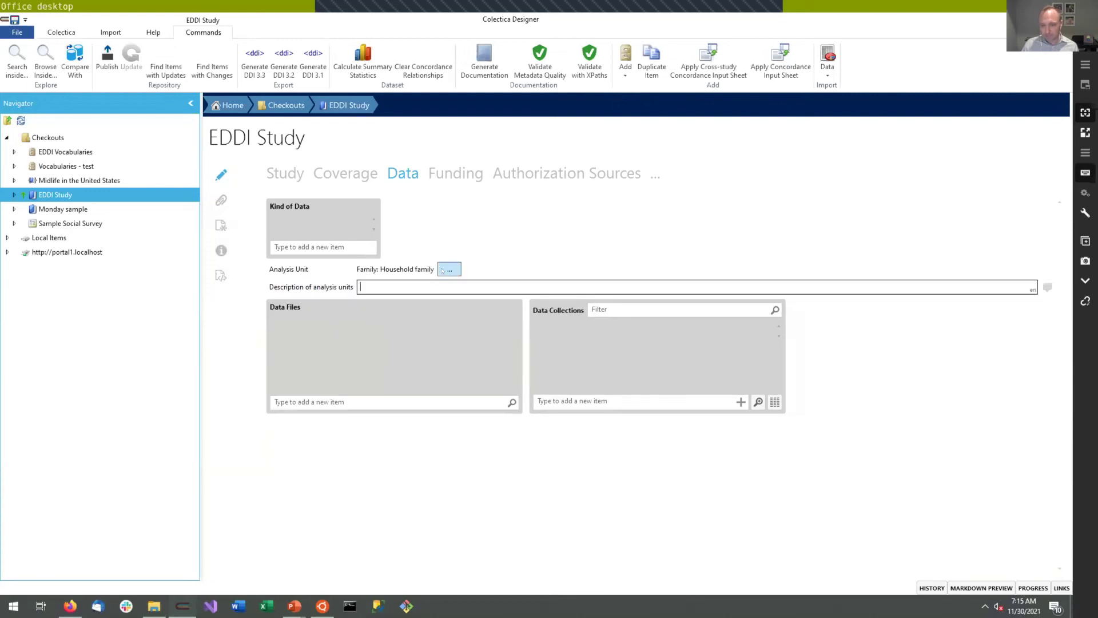
click(14, 18)
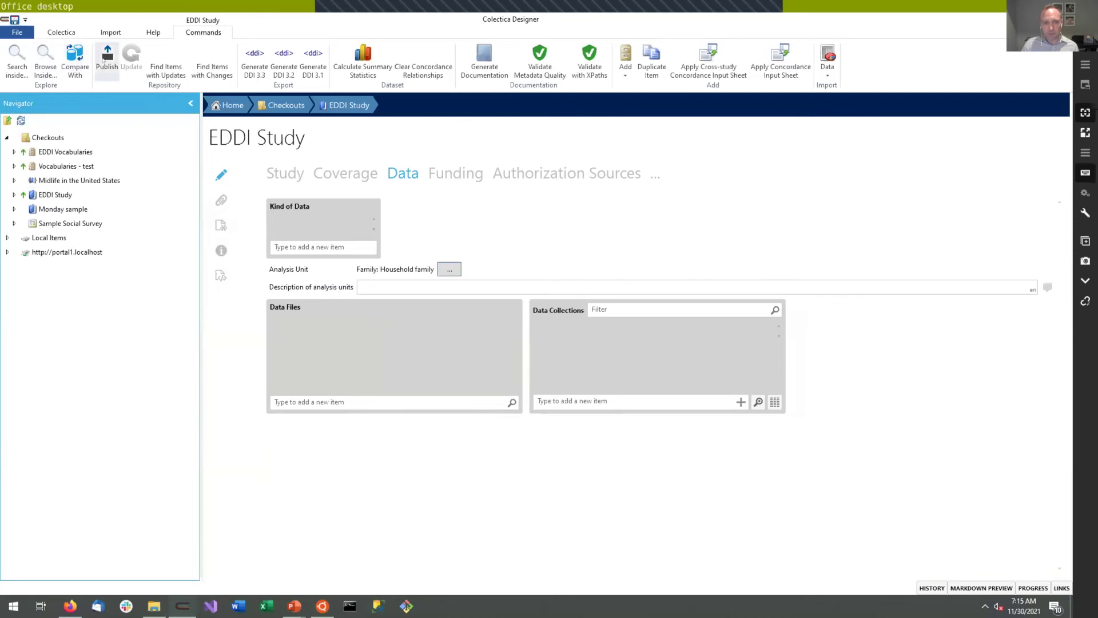
- Publish EDDI Study to the repository with the log message "Just a test" and close the synchronization wizard
click(106, 57)
click(400, 259)
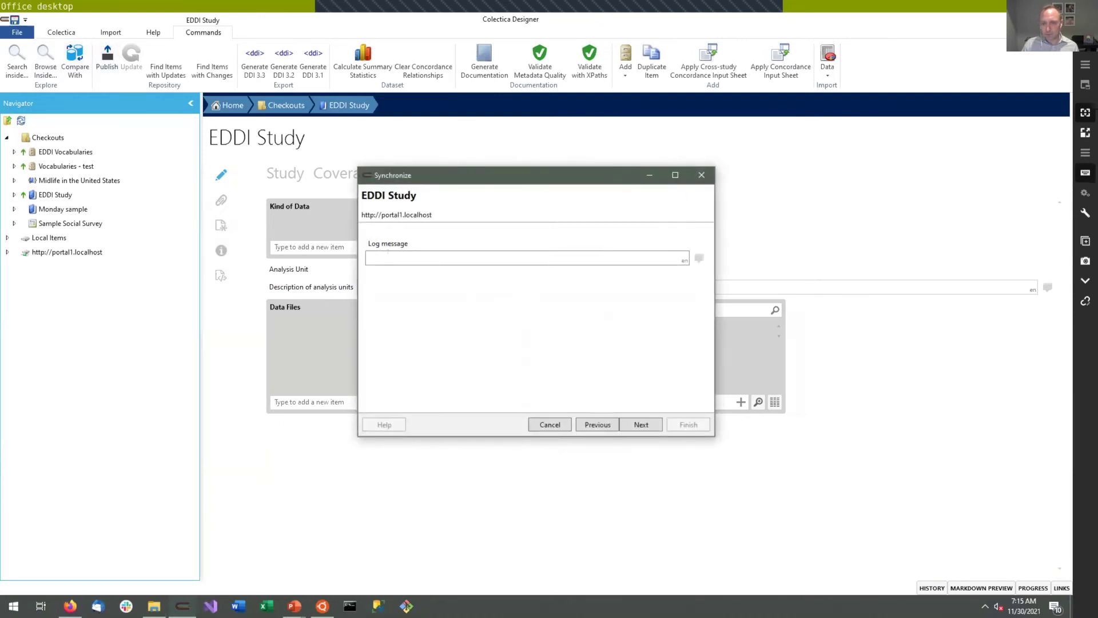
text(Just a test)
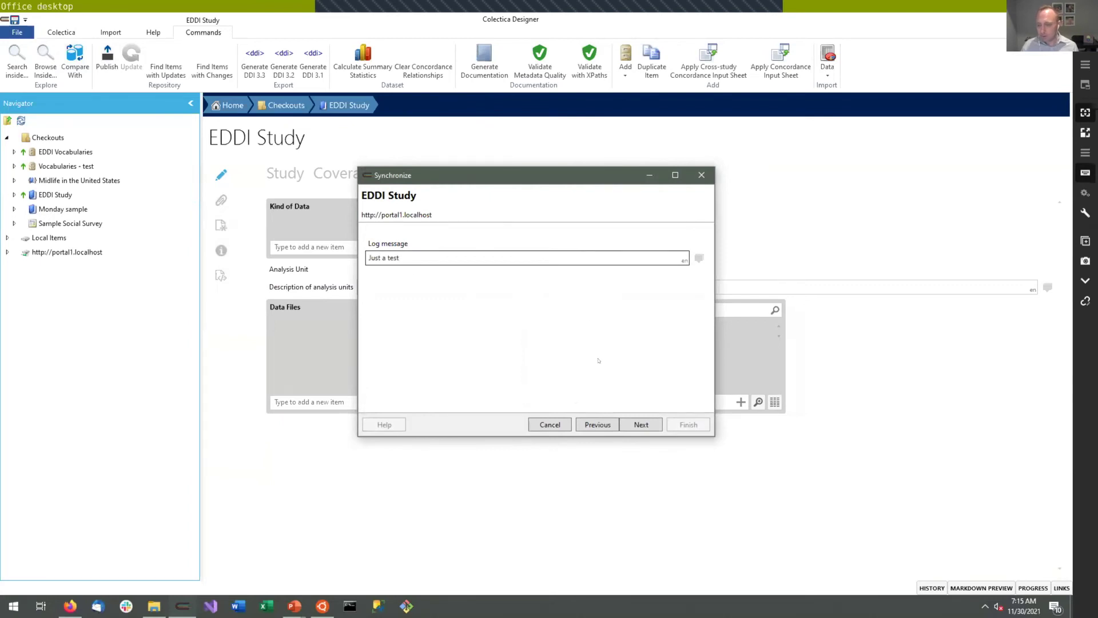
key(alt+Tab)
key(Escape)
click(625, 418)
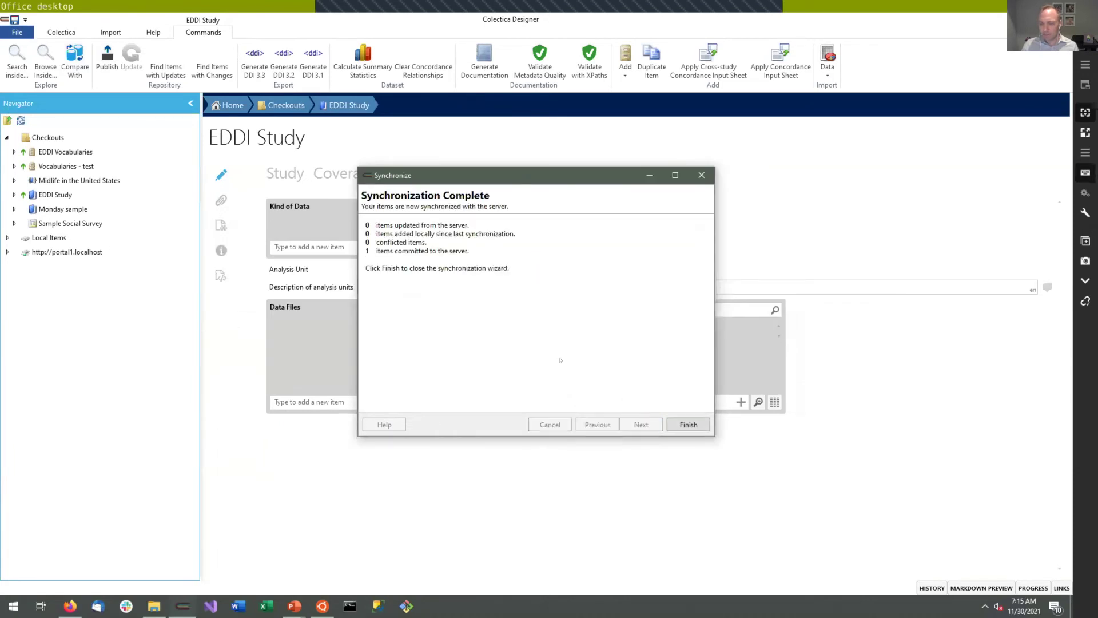
click(688, 425)
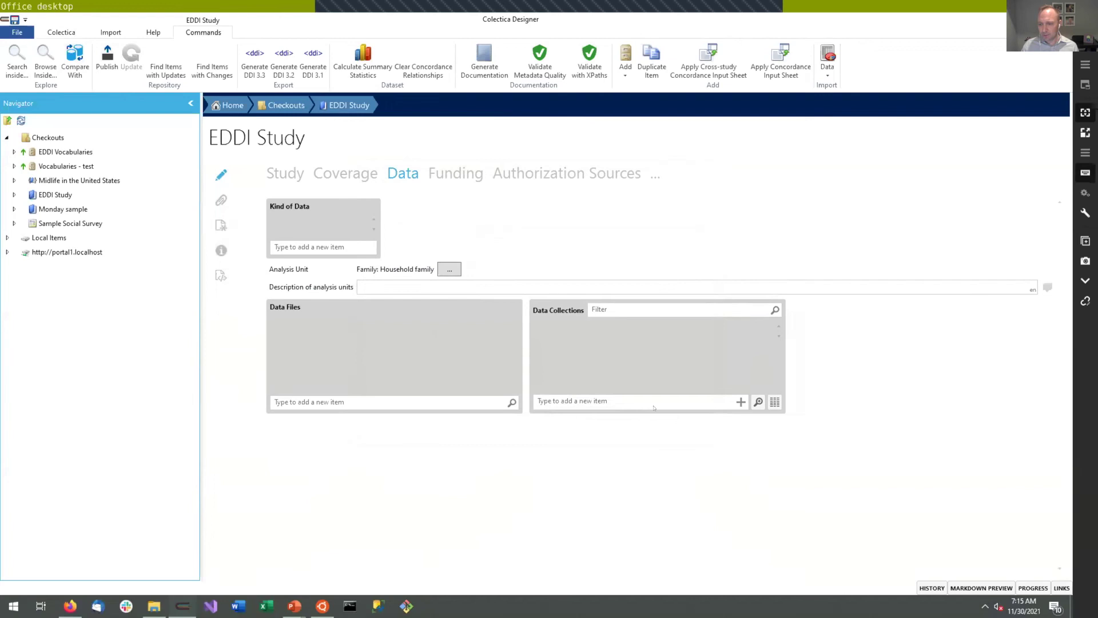
- Publish the EDDI Vocabularies package to the repository without a log message and close the synchronization wizard
click(65, 152)
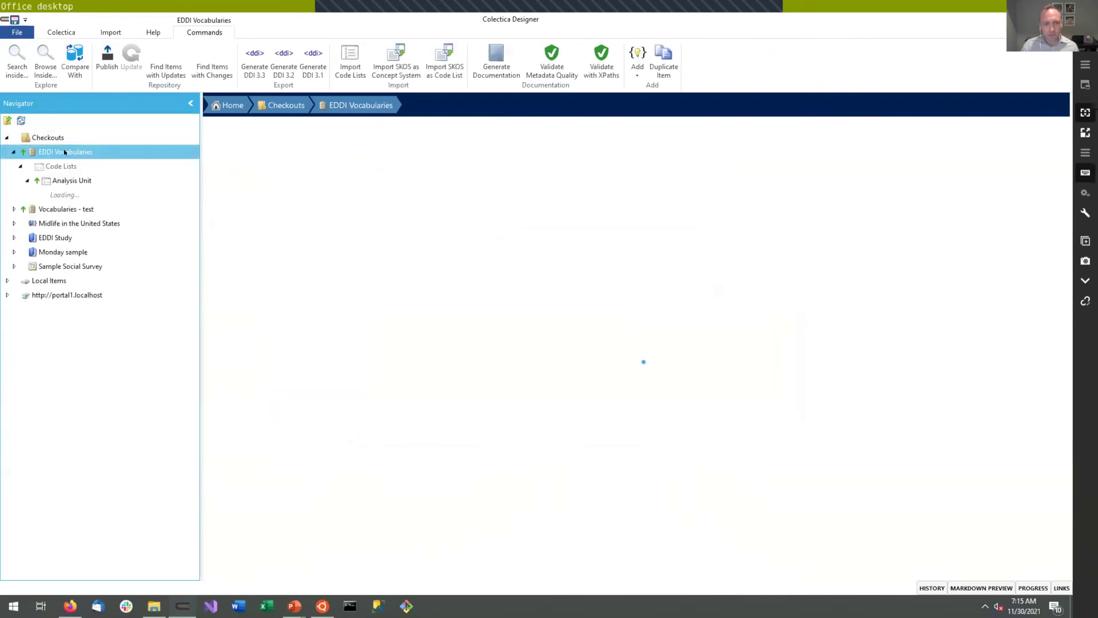
click(107, 60)
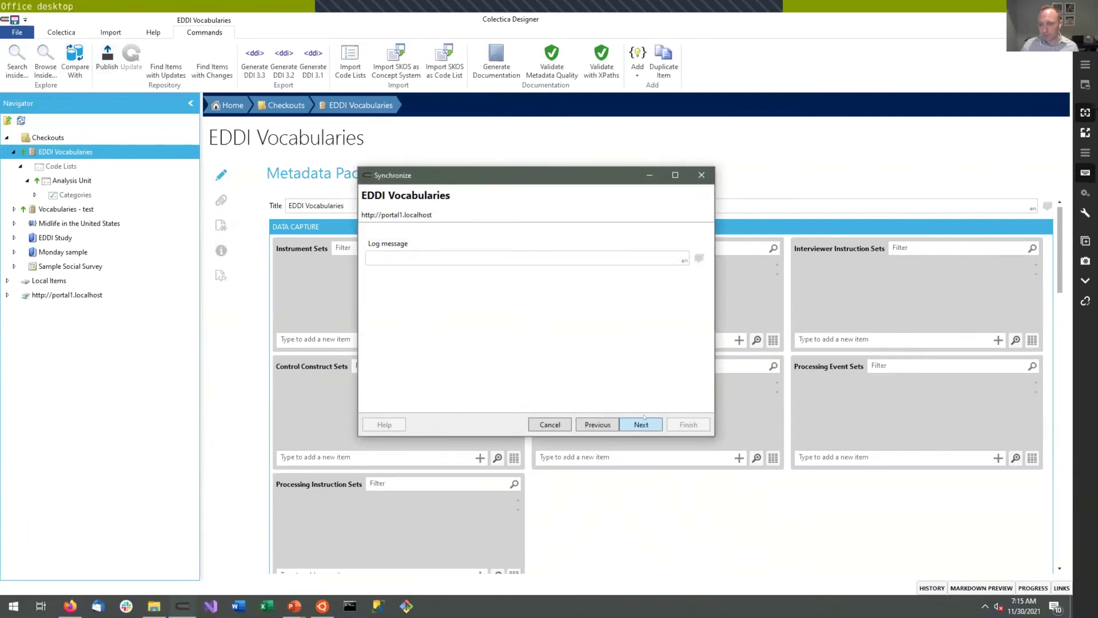
click(644, 420)
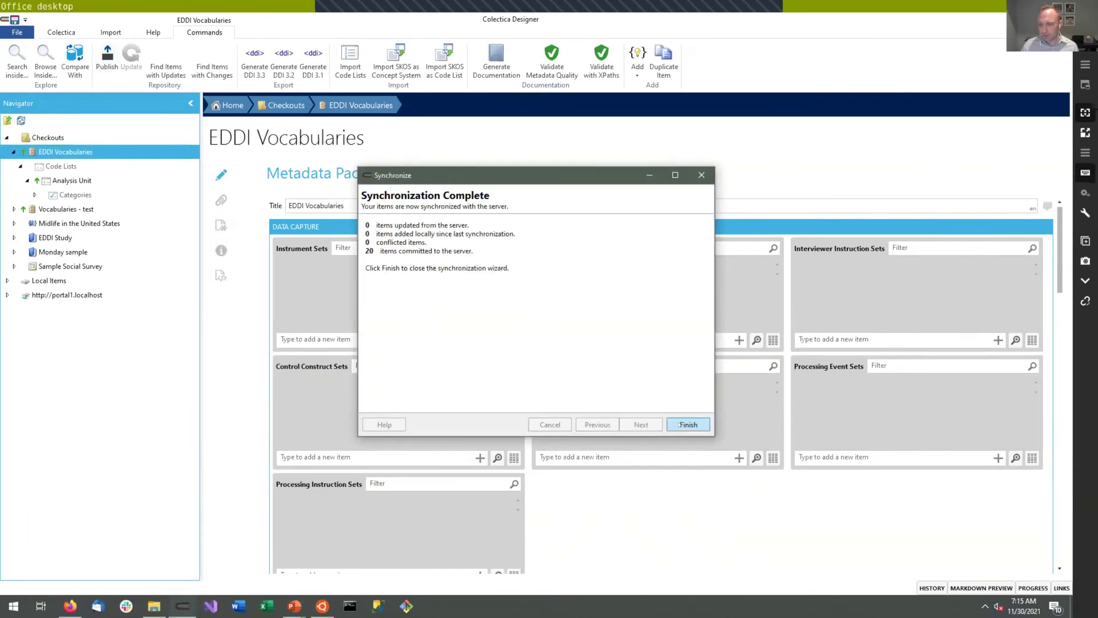
click(680, 424)
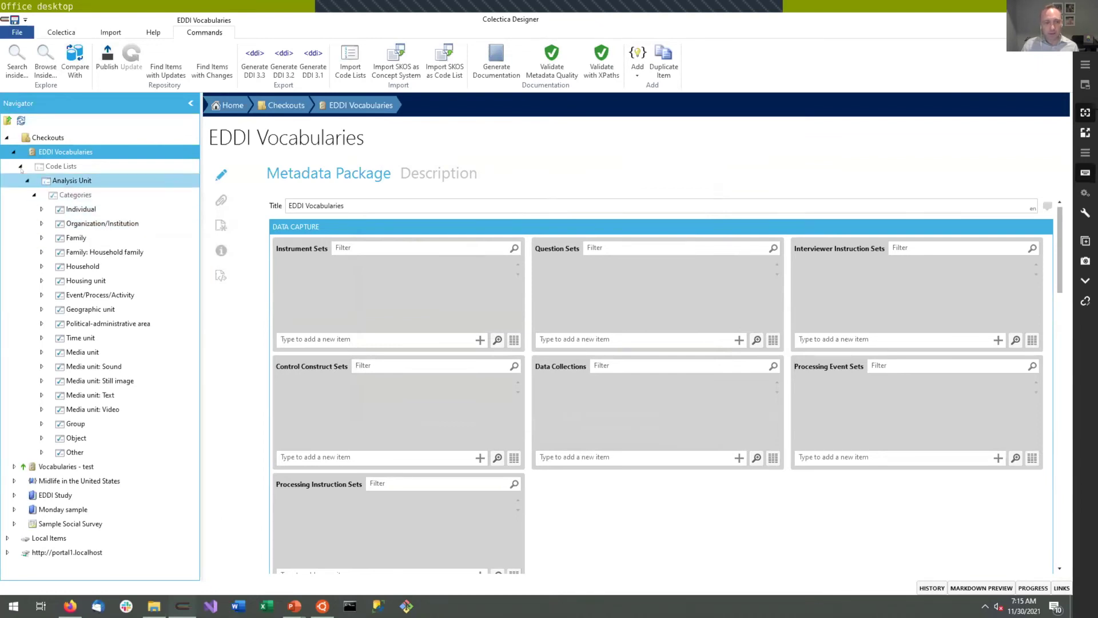
- Switch to Firefox, open portal1.localhost in a new tab, and check the Analysis Unit of EDDI Study among the portal's studies
click(74, 604)
key(ctrl+t)
text(portal1)
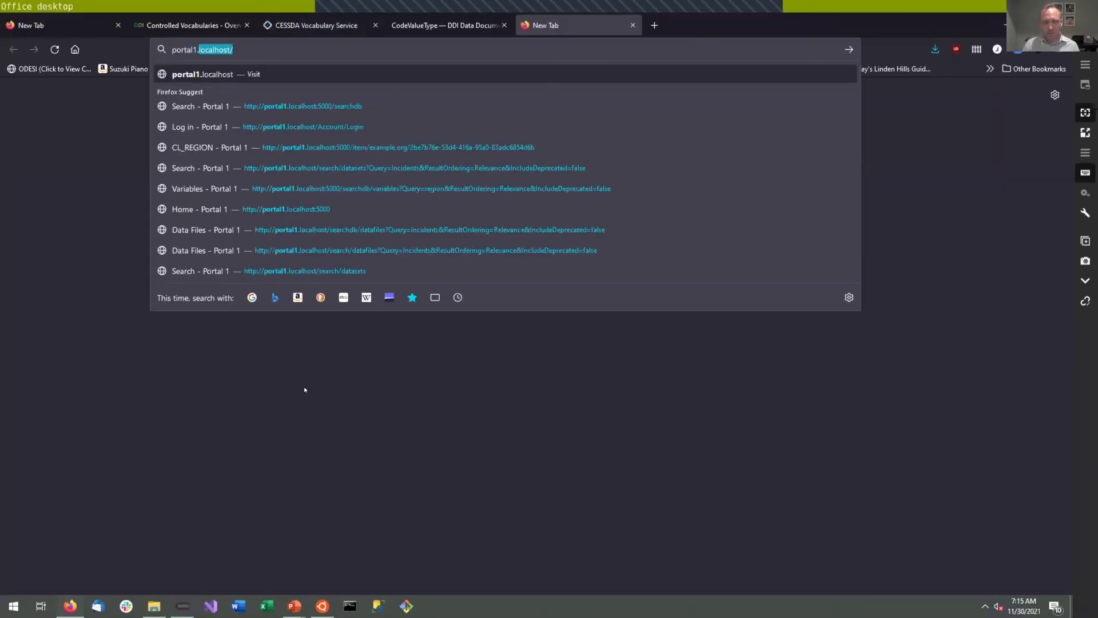
key(Return)
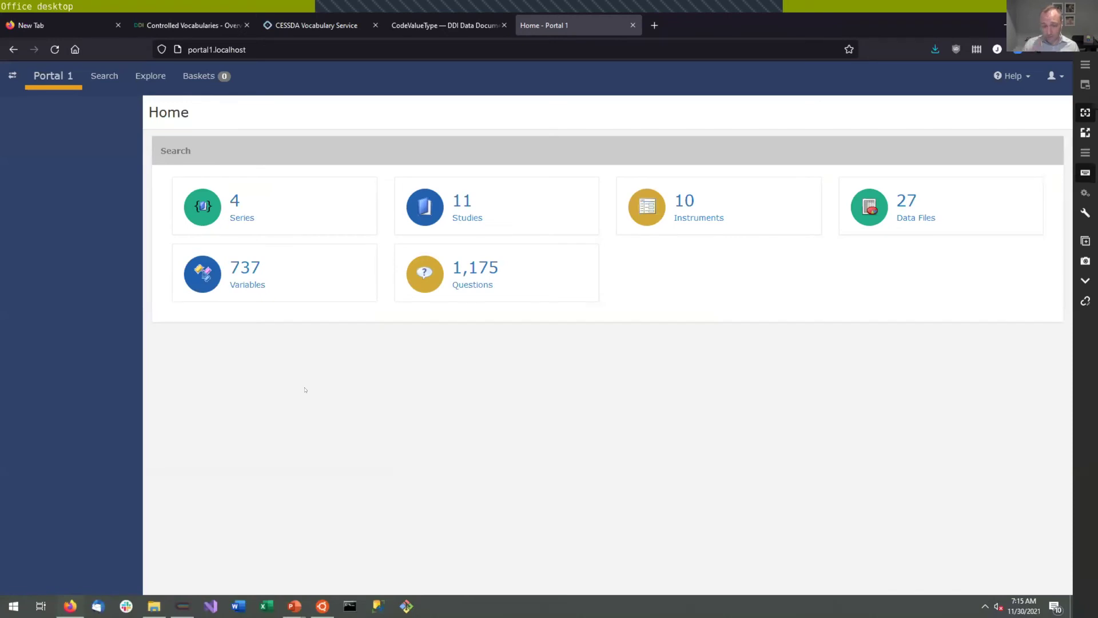
click(452, 197)
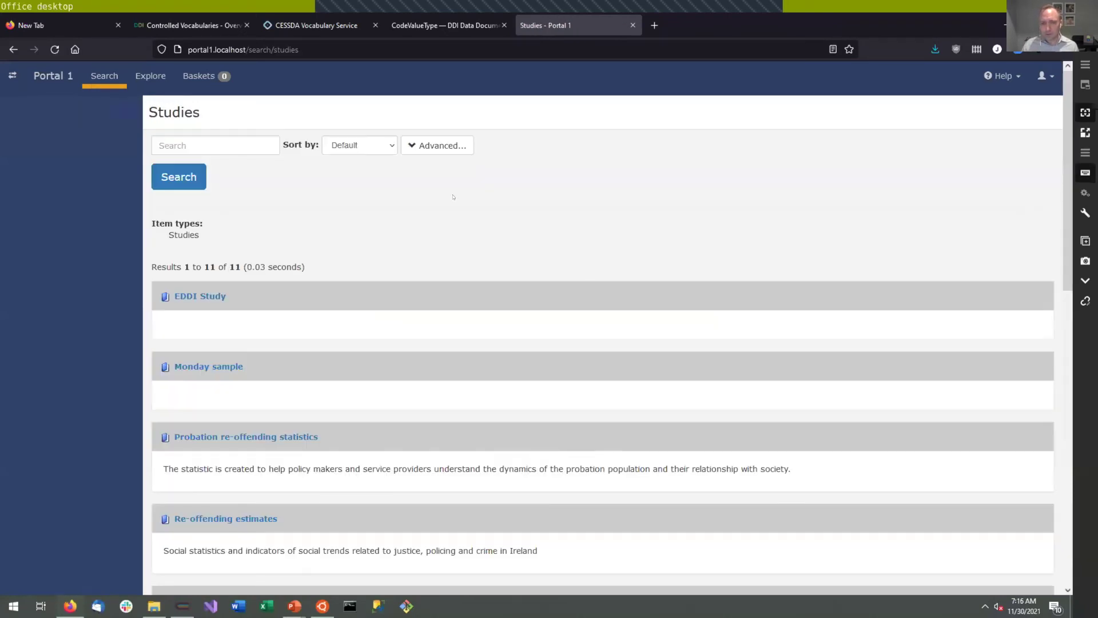
click(194, 296)
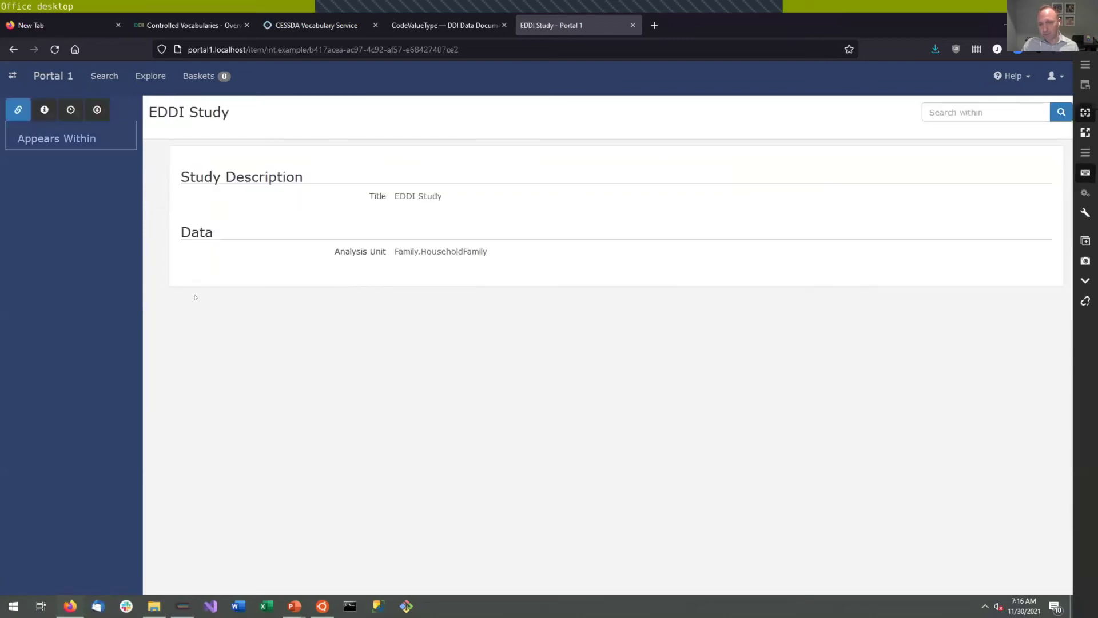
triple_click(325, 242)
click(297, 252)
- Return to the CESSDA Vocabulary Service's vocabulary list and locate the CESSDA Topic Classification entry
click(320, 26)
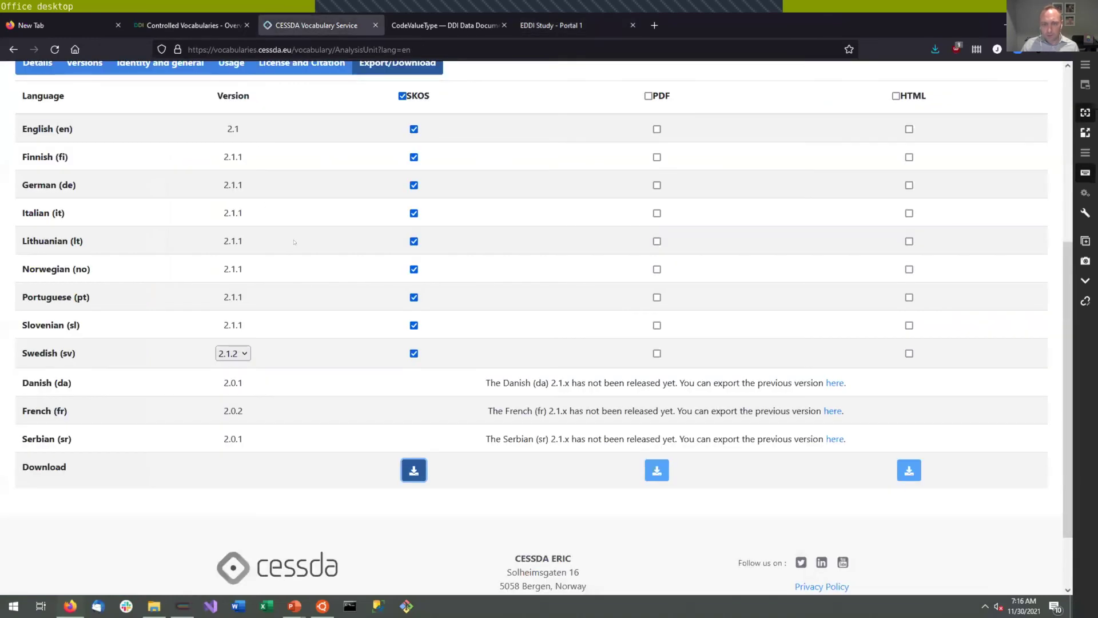
scroll(342, 243, up, 3)
scroll(323, 243, down, 2)
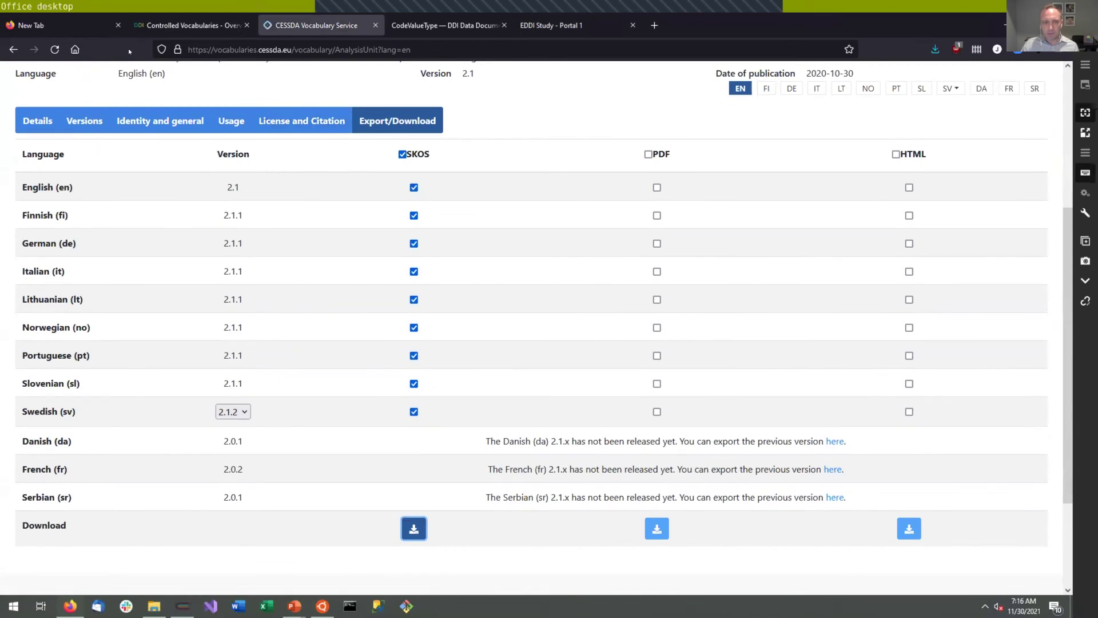
click(14, 49)
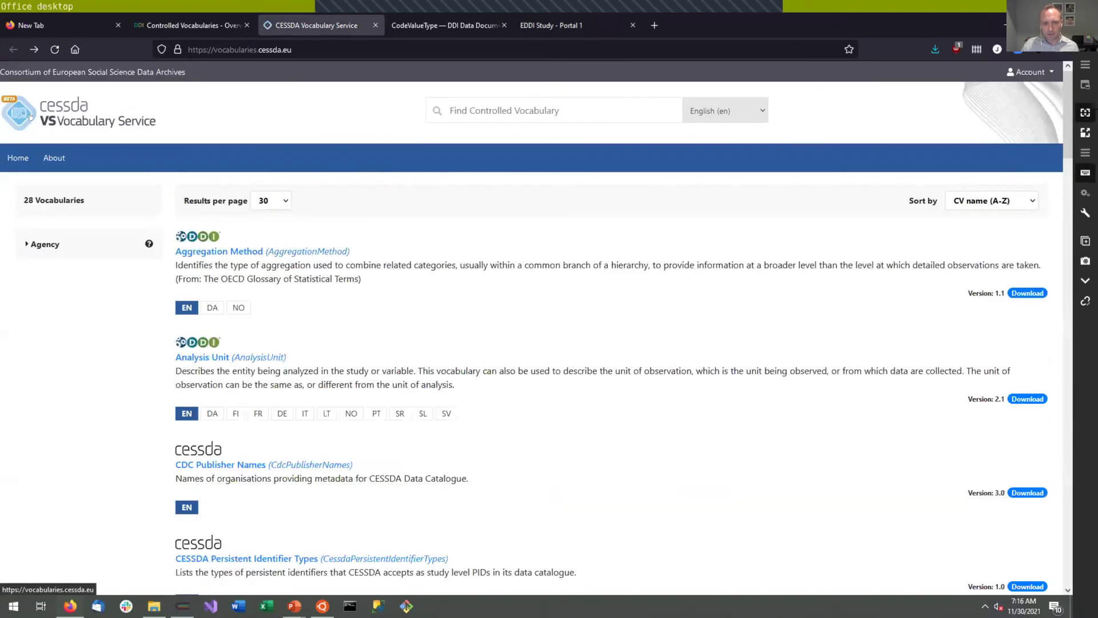
scroll(284, 307, down, 5)
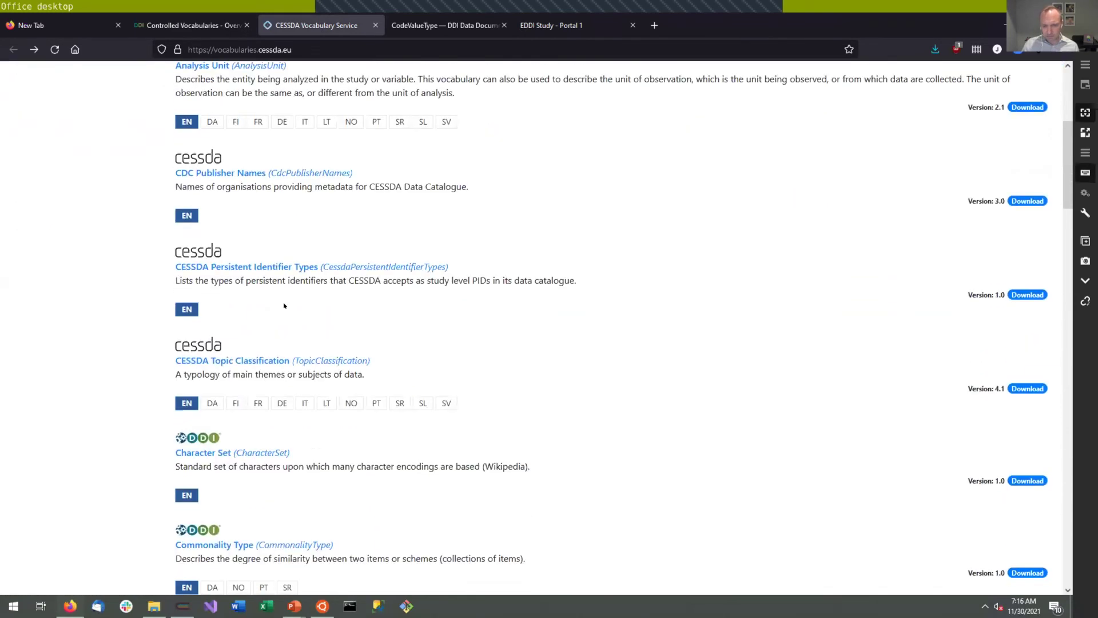
click(259, 360)
scroll(129, 362, down, 1)
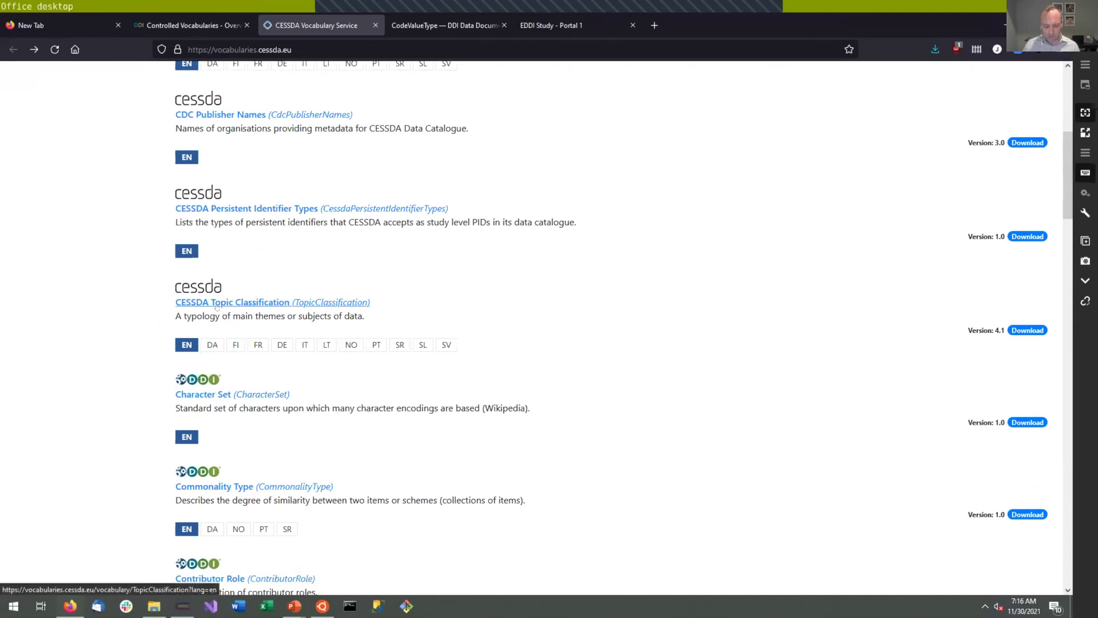
drag(177, 303, 216, 307)
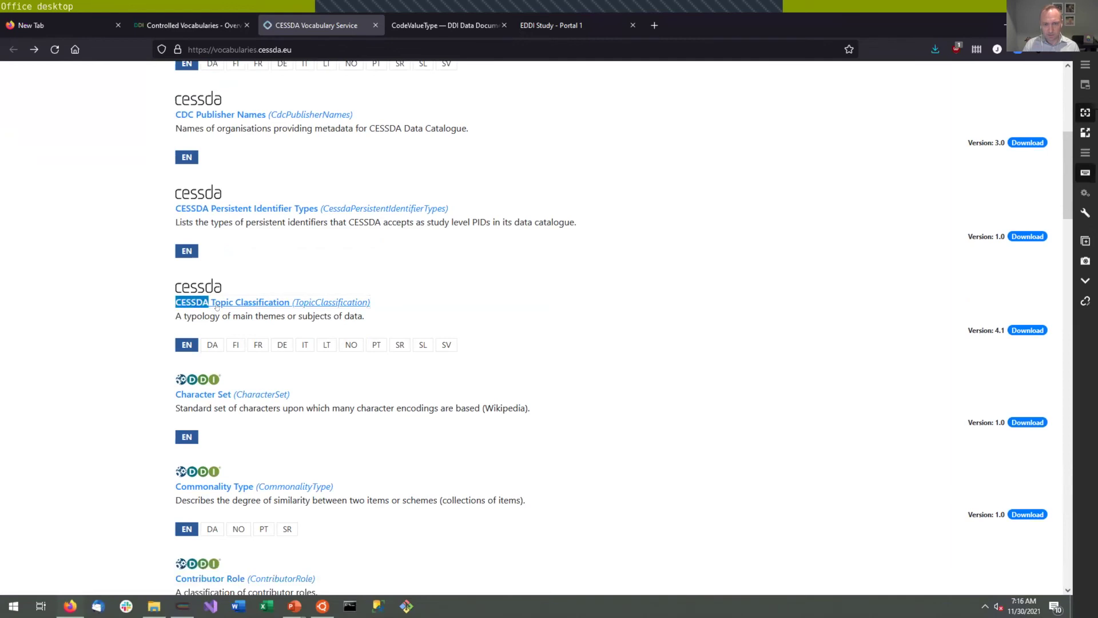
click(468, 316)
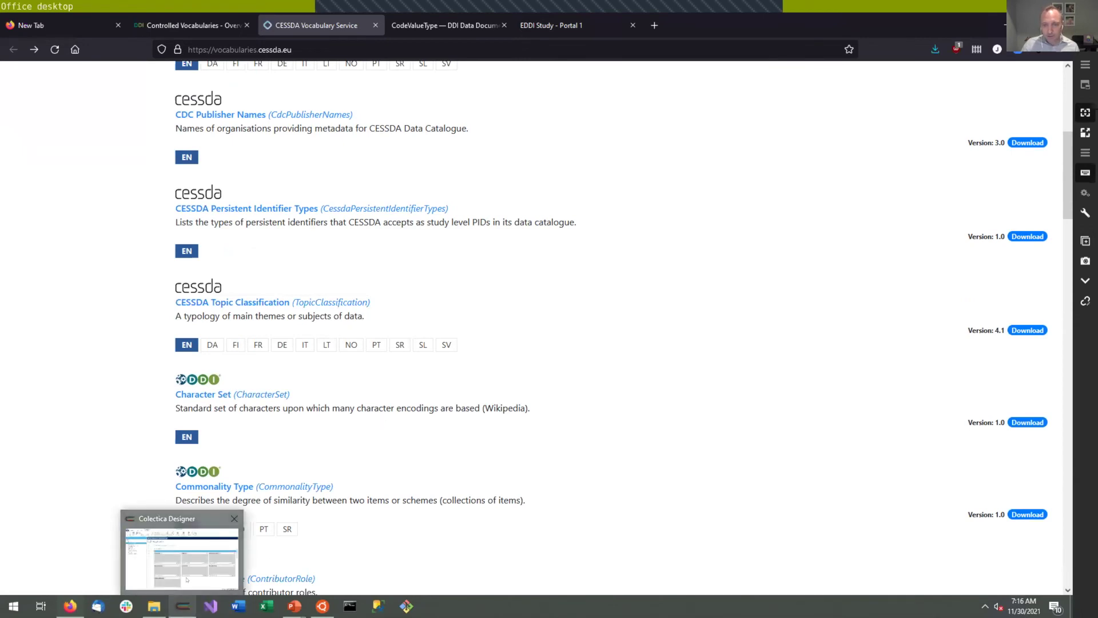
- Switch to Colectica Designer and import the TopicClassification-4.1 RDF file from downloads into EDDI Vocabularies as a SKOS concept system
click(186, 601)
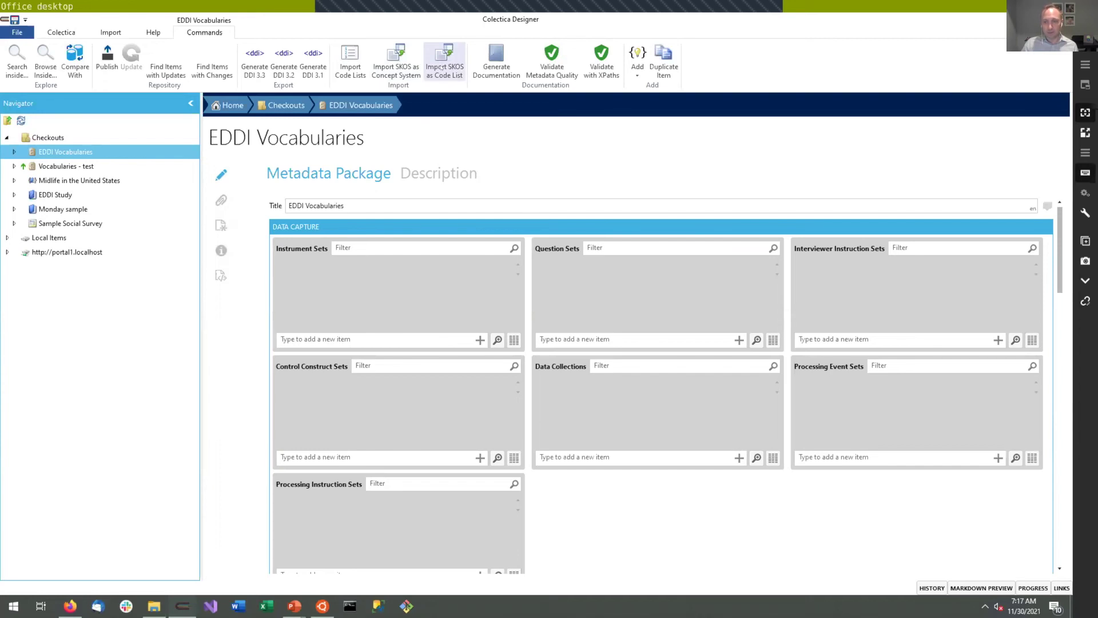
click(395, 53)
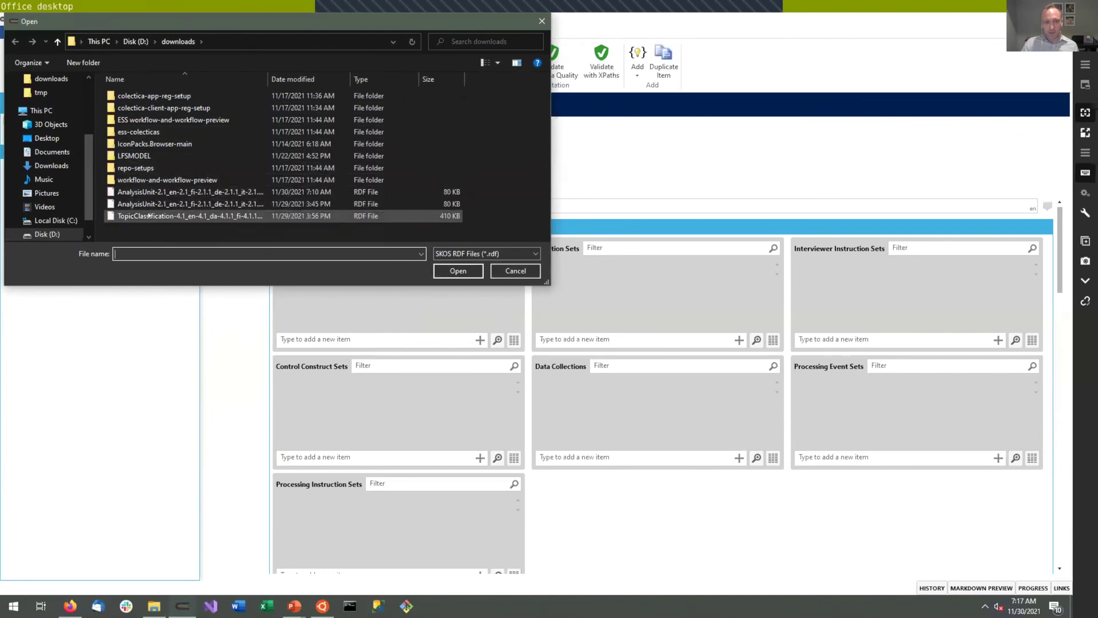
click(151, 216)
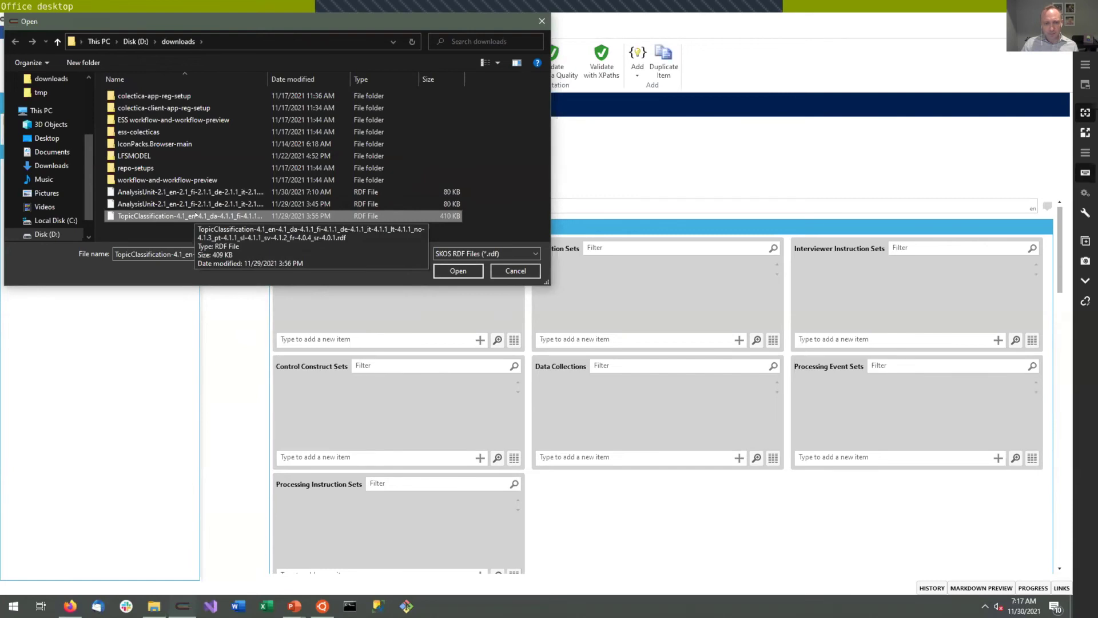
click(452, 270)
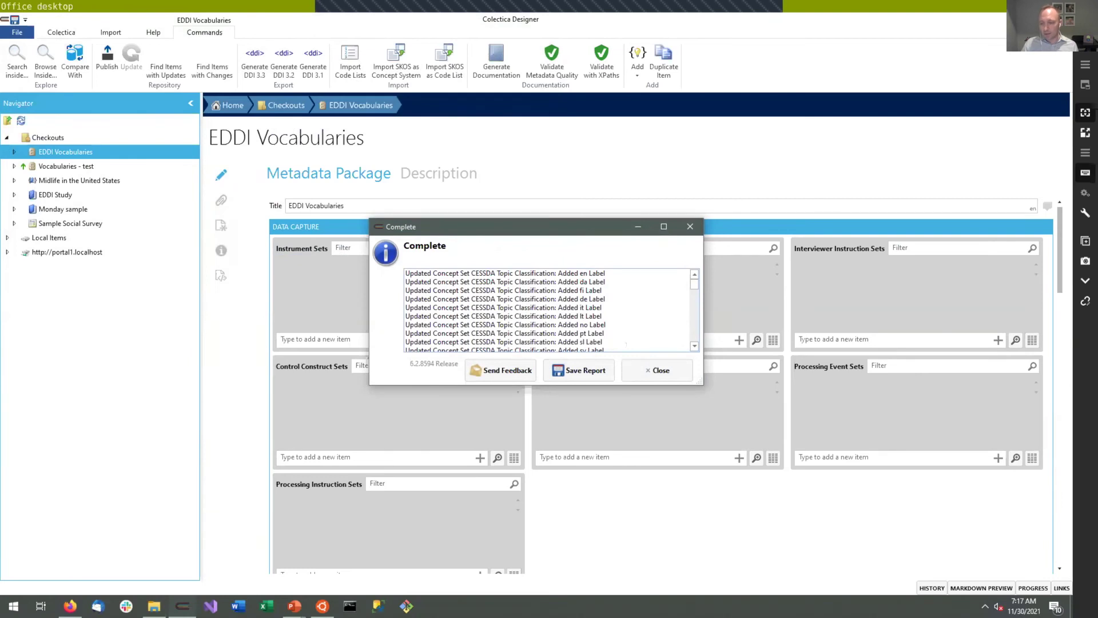
click(647, 370)
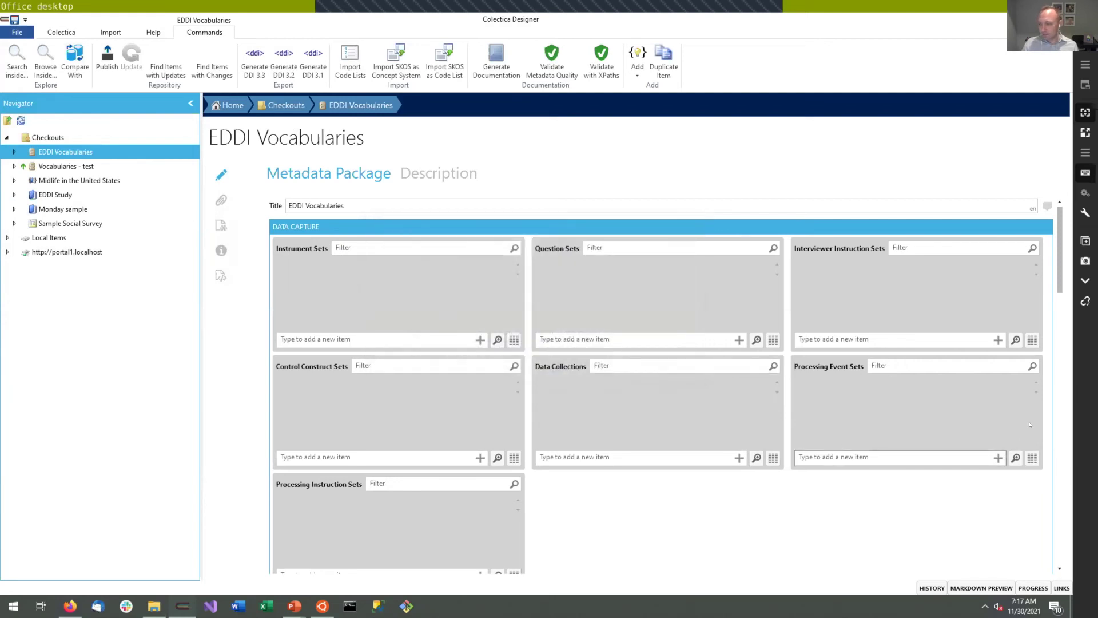
- Open the CESSDA Topic Classification concept set from the package's Foundational section and expand its EDUCATION and HEALTH concepts
scroll(1030, 425, down, 5)
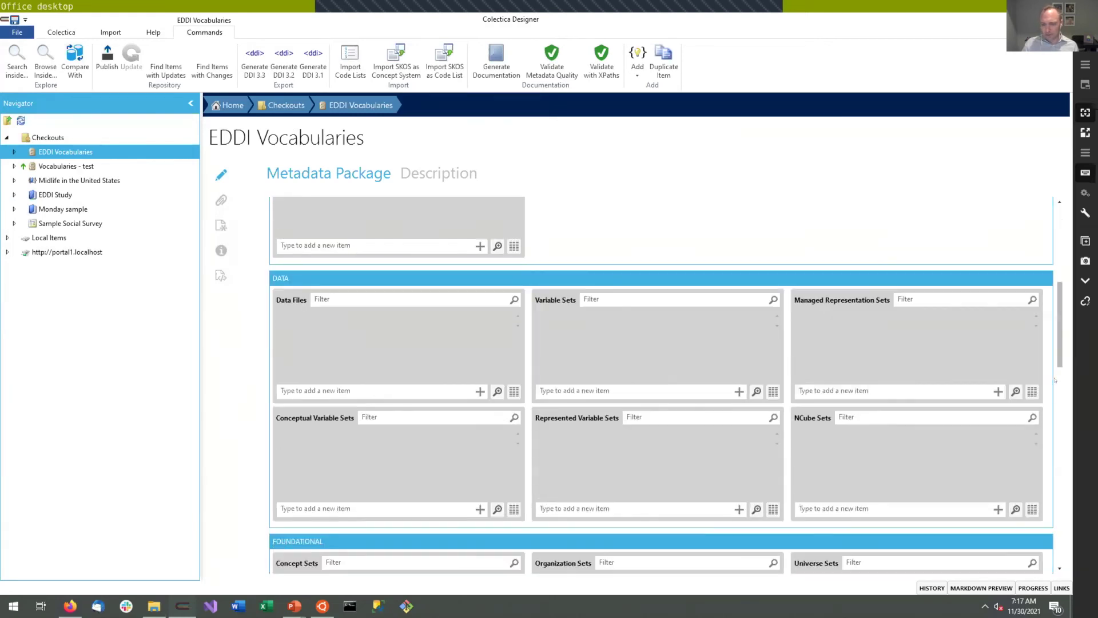
scroll(1055, 380, down, 4)
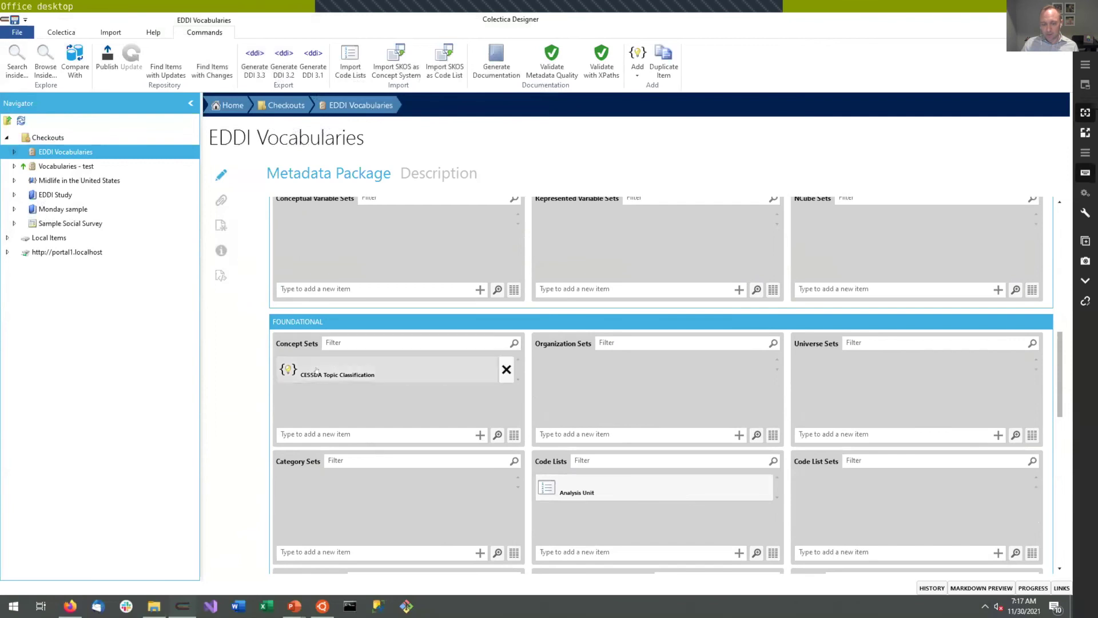
click(354, 370)
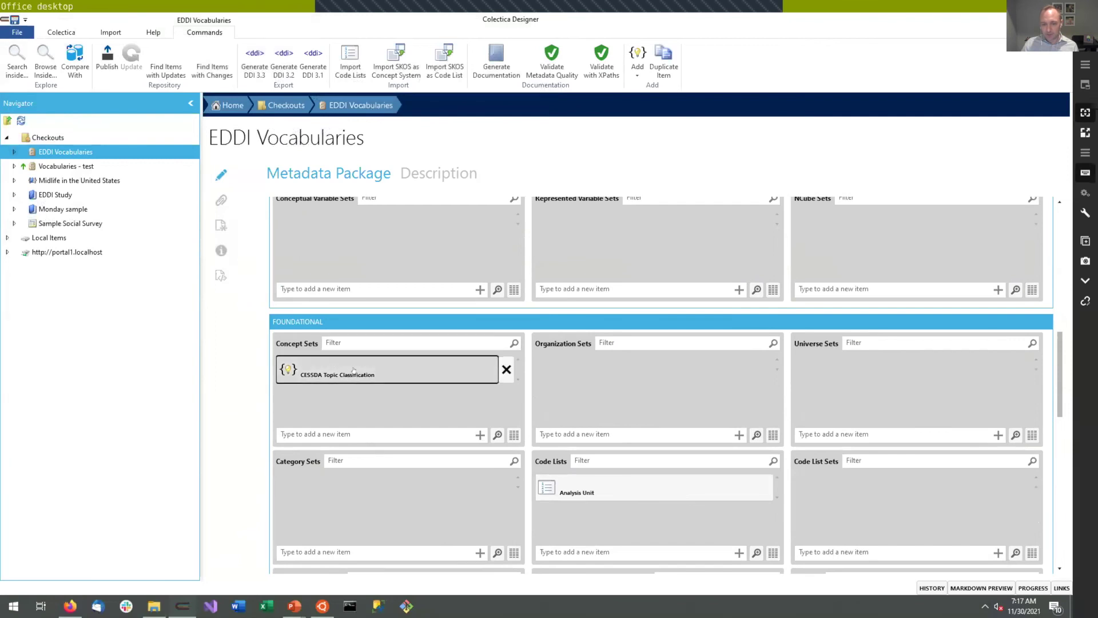
double_click(377, 361)
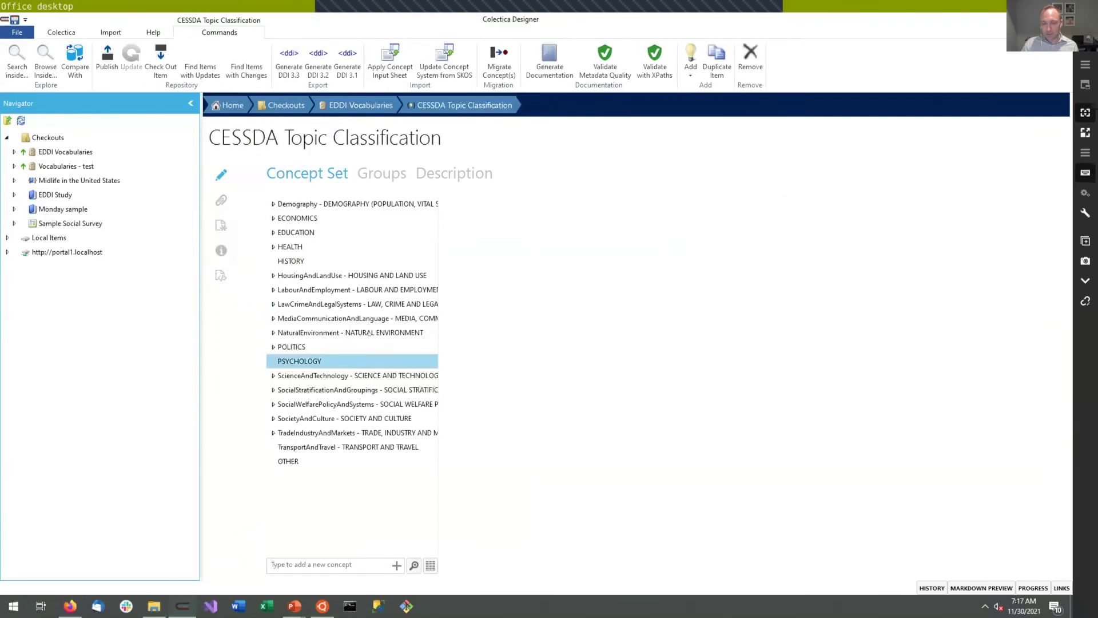
click(272, 233)
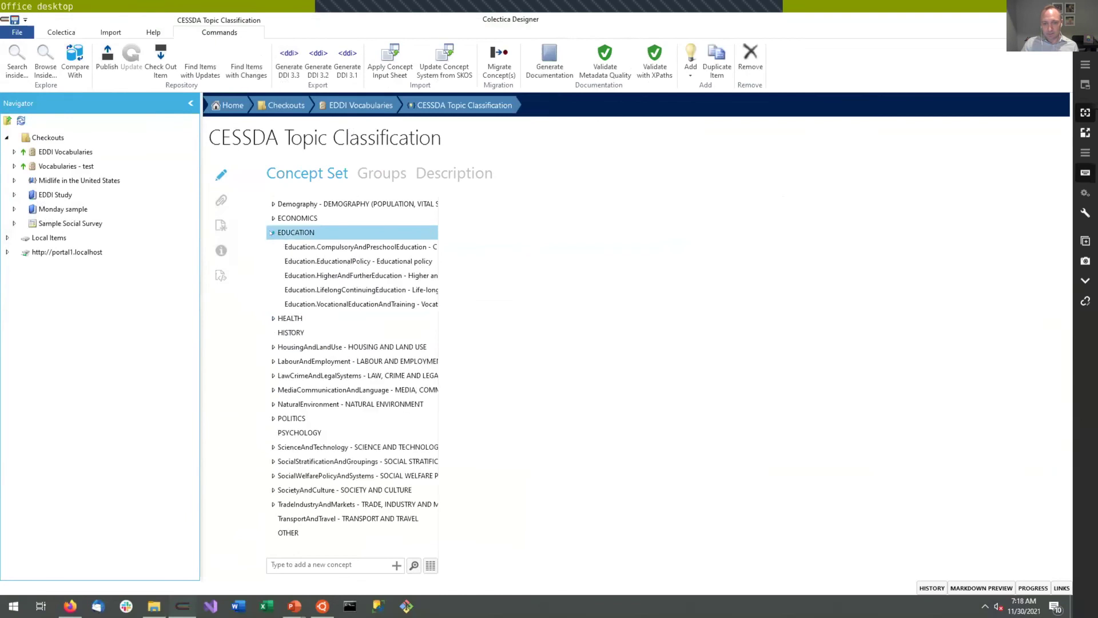
click(274, 319)
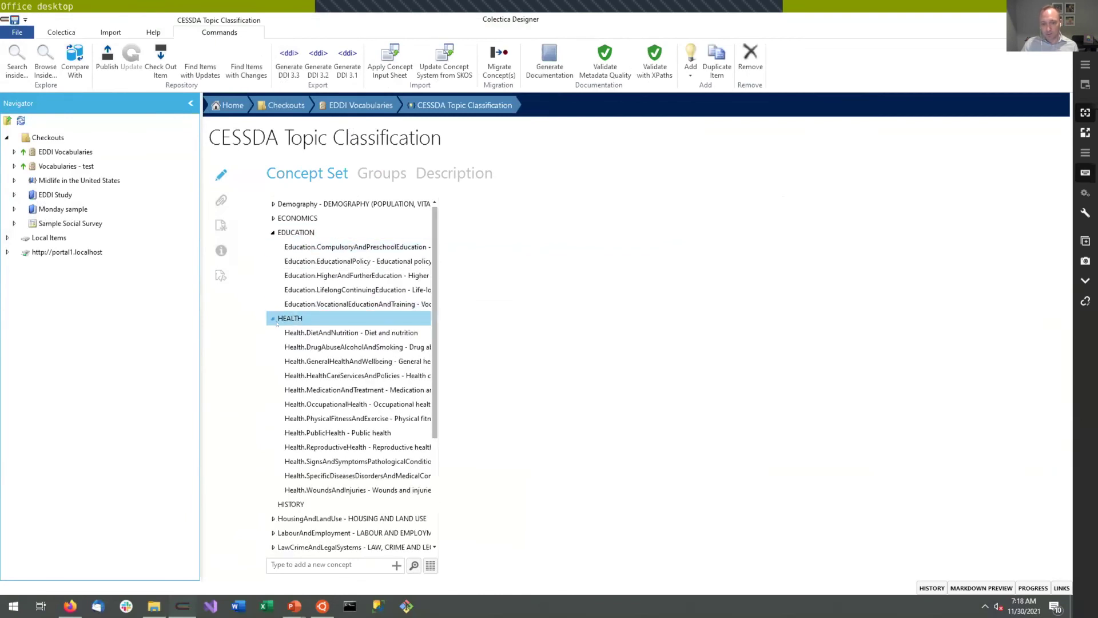
- View the Health.MedicationAndTreatment concept's label in all languages, return it to a single language, and collapse the HEALTH concept
click(320, 389)
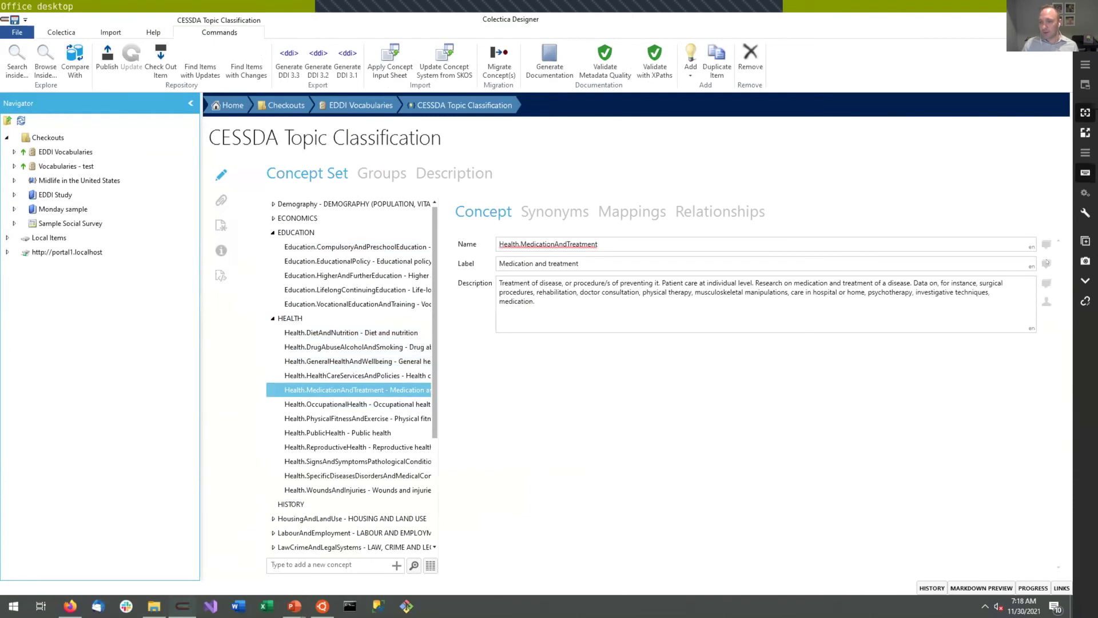
click(1046, 264)
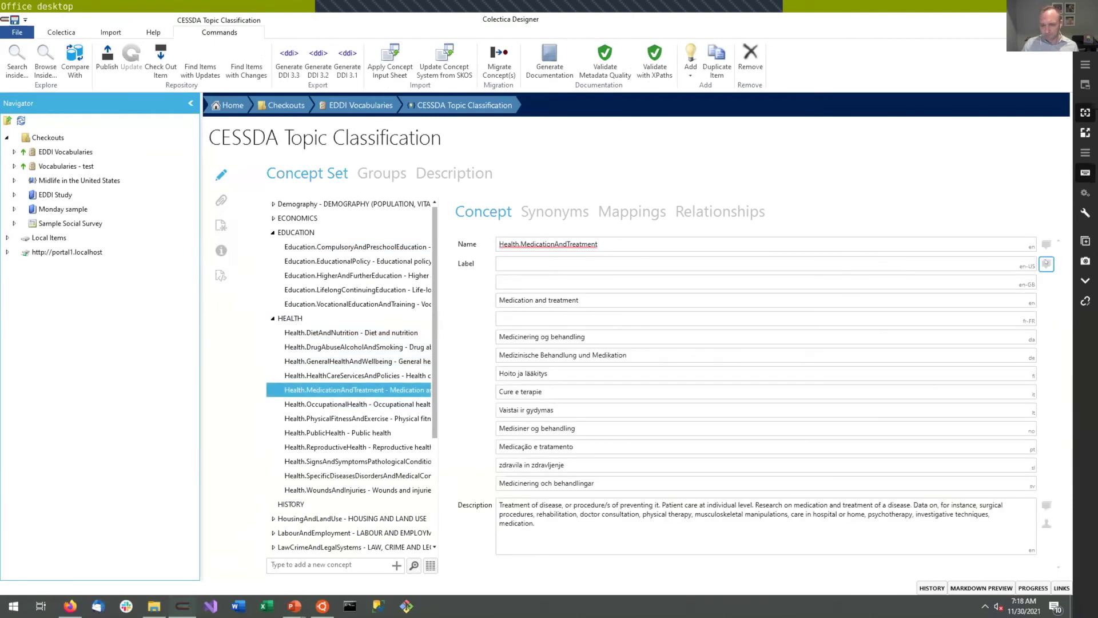
click(1046, 264)
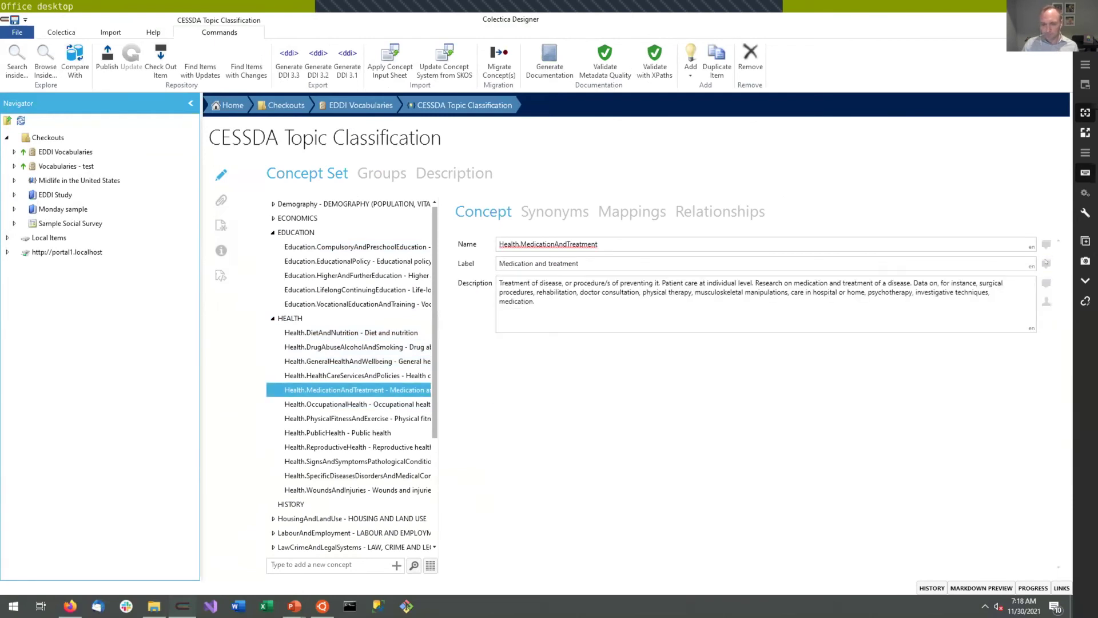
click(273, 318)
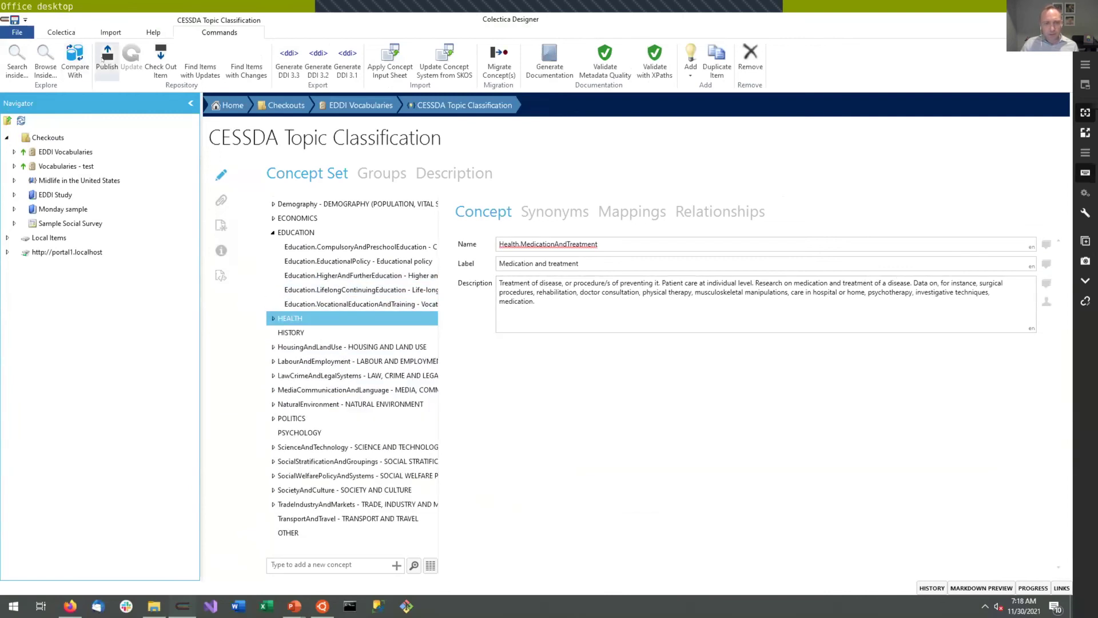
- Publish the CESSDA Topic Classification concept set to the repository and complete the synchronization
click(104, 57)
click(632, 419)
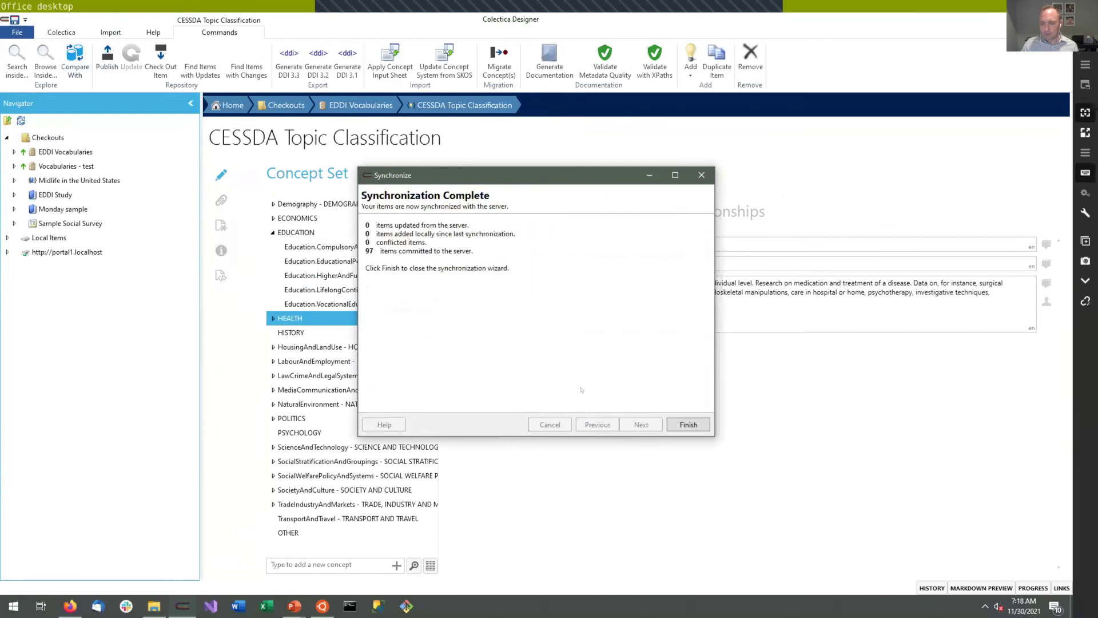
click(682, 424)
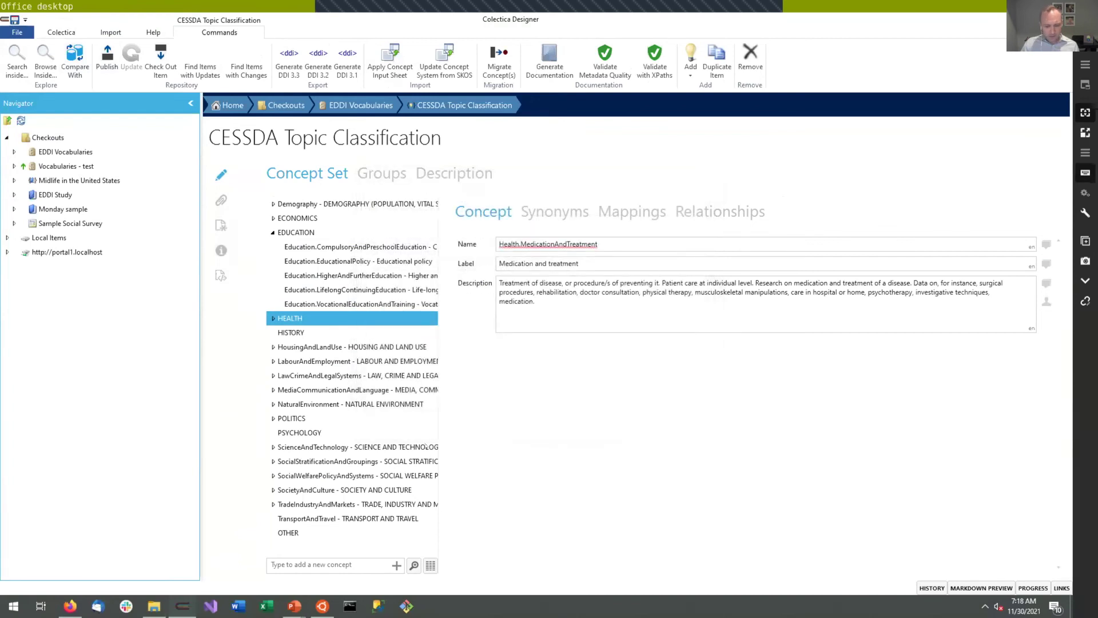
- Switch to Firefox's Portal 1 page and open CESSDA Topic Classification from the portal's list of explorable concept systems
mouse_move(67, 604)
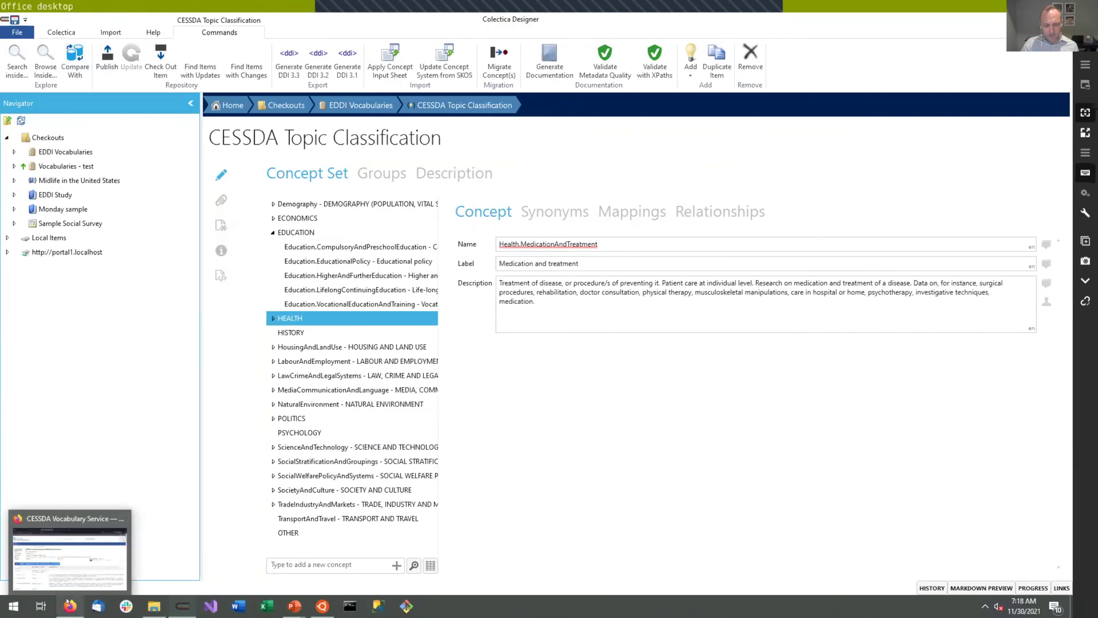
click(68, 552)
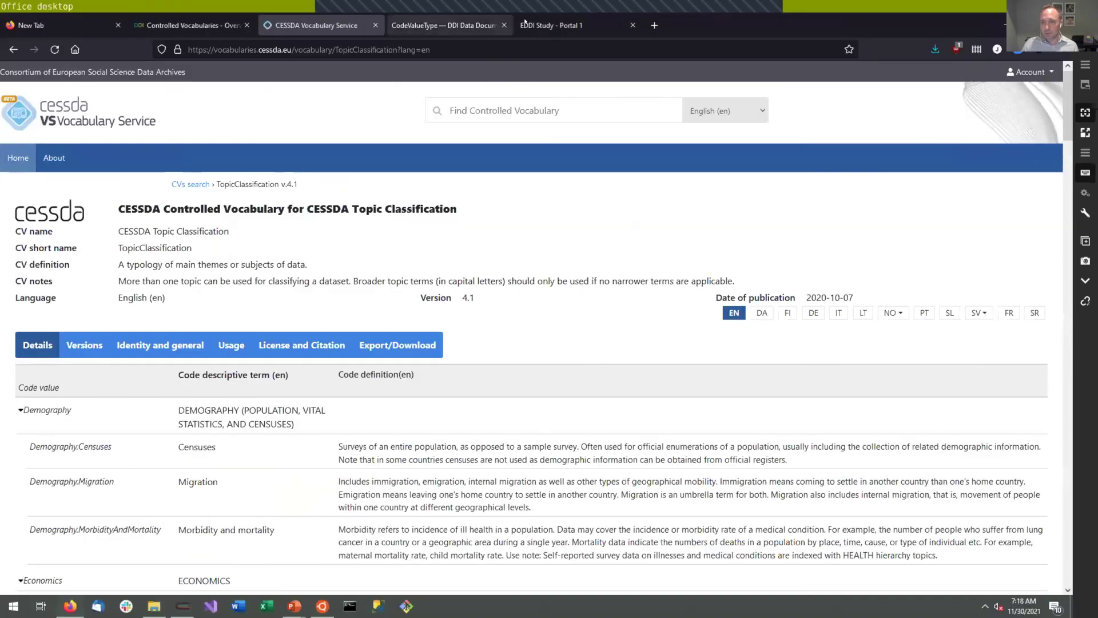
click(543, 26)
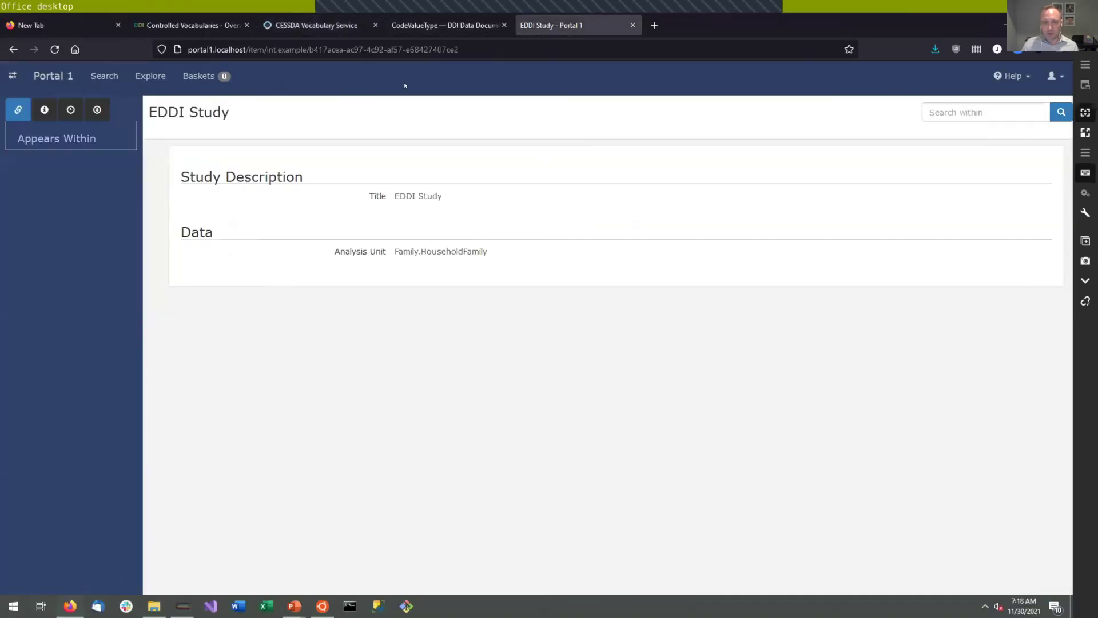
click(141, 77)
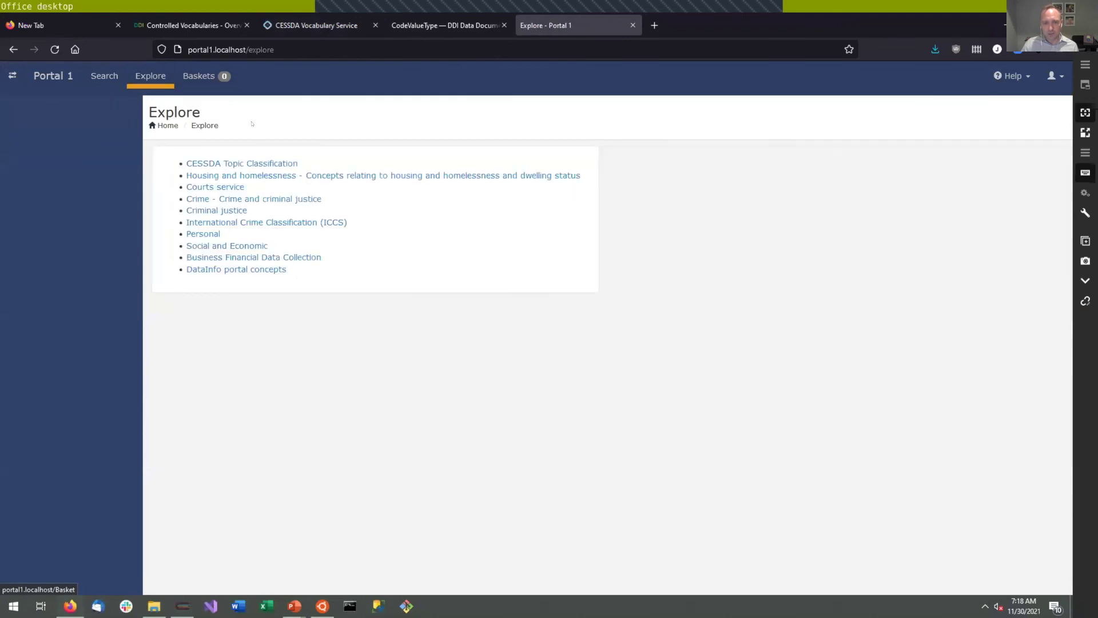
click(233, 165)
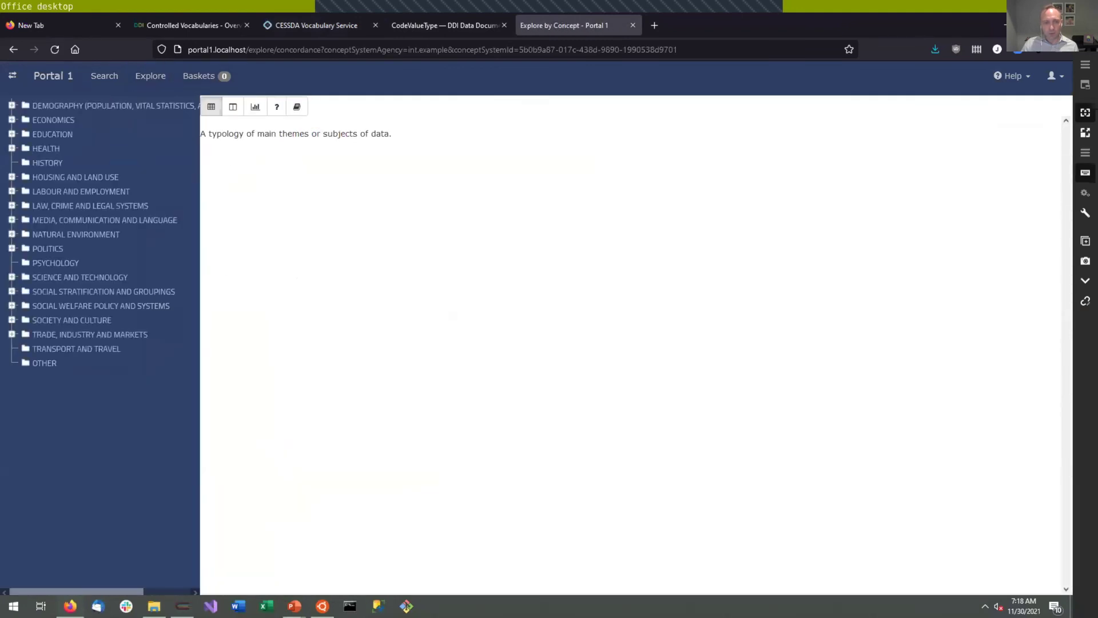
- Browse the subtopics of ECONOMICS, HEALTH, and LAW, CRIME AND LEGAL SYSTEMS in the portal's topic tree
click(12, 120)
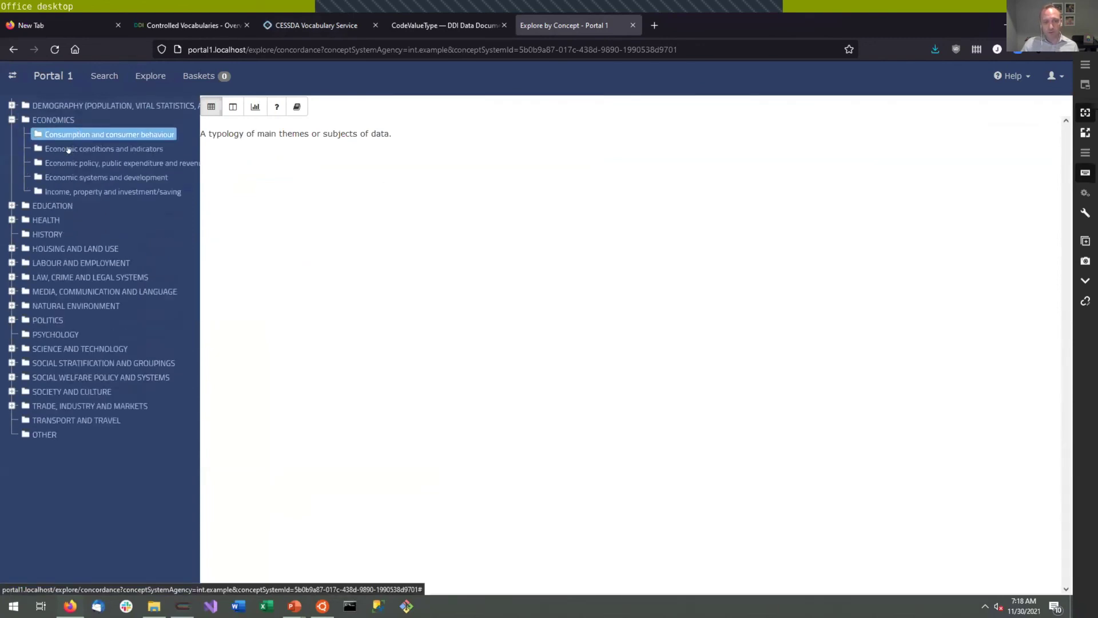
click(11, 220)
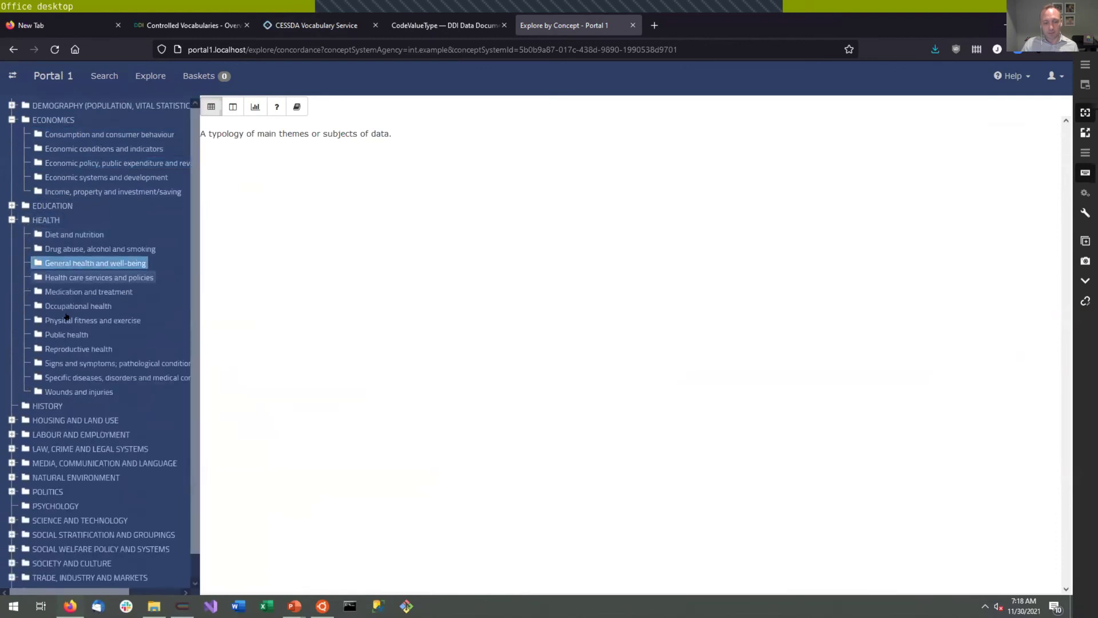
scroll(67, 337, down, 1)
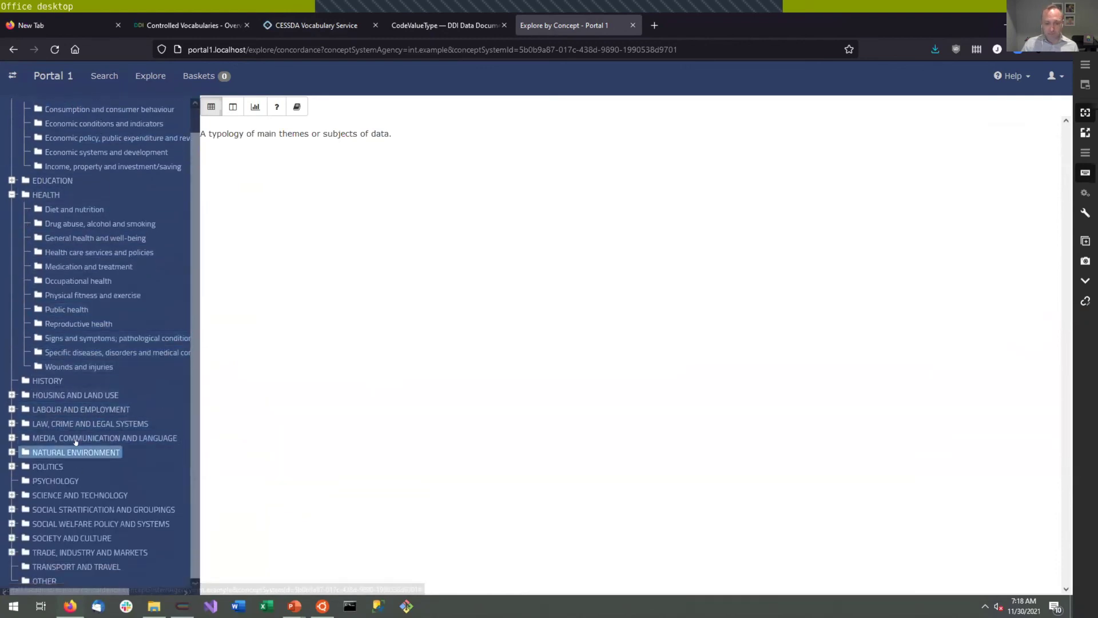
click(12, 424)
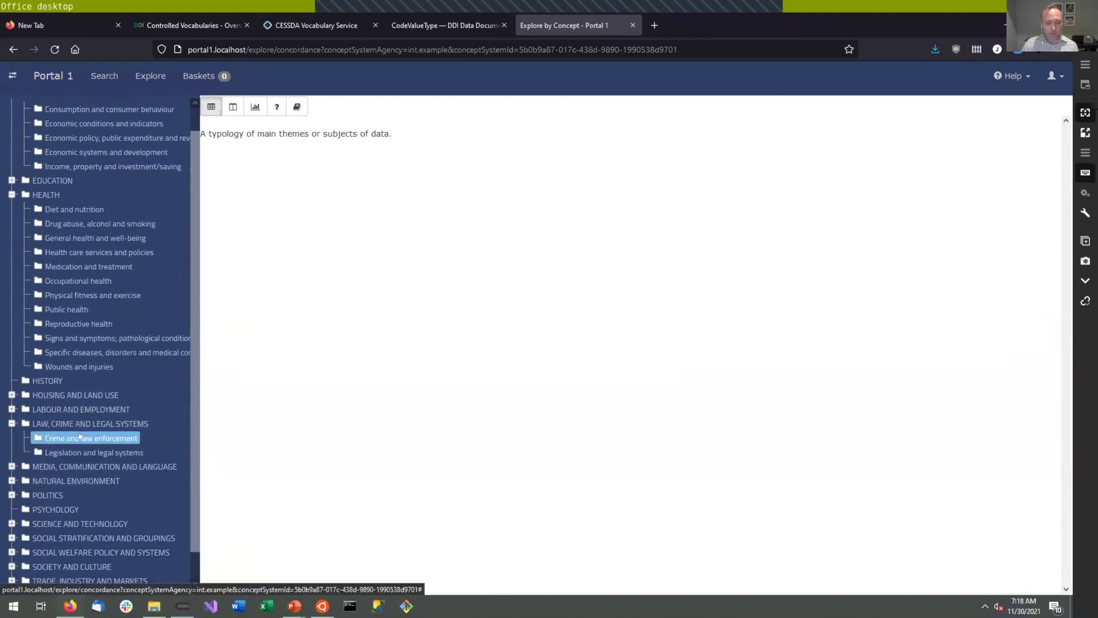
scroll(80, 436, up, 1)
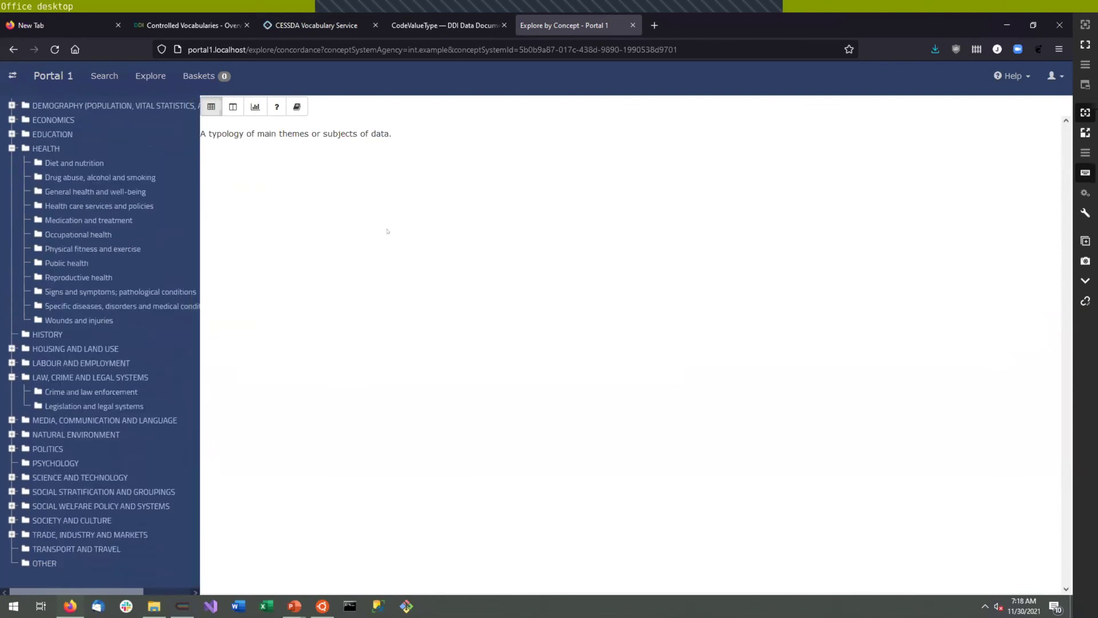
- Switch to the PowerPoint slide show and advance from the Demonstration slide to the Future improvements slide
key(alt+Tab)
key(alt+Tab)
key(Tab)
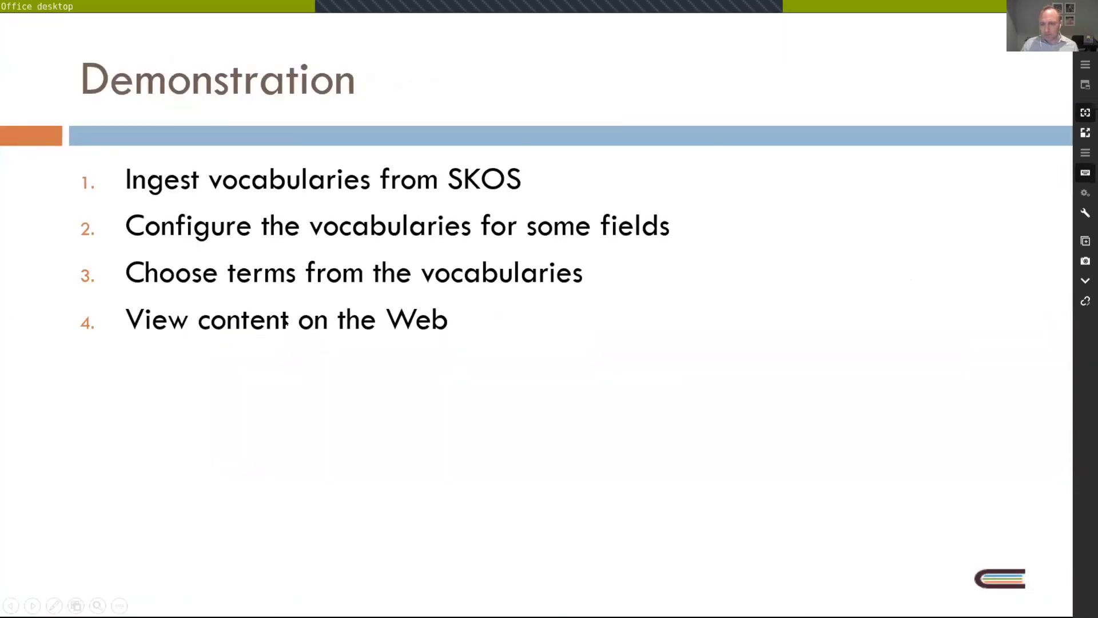
click(508, 317)
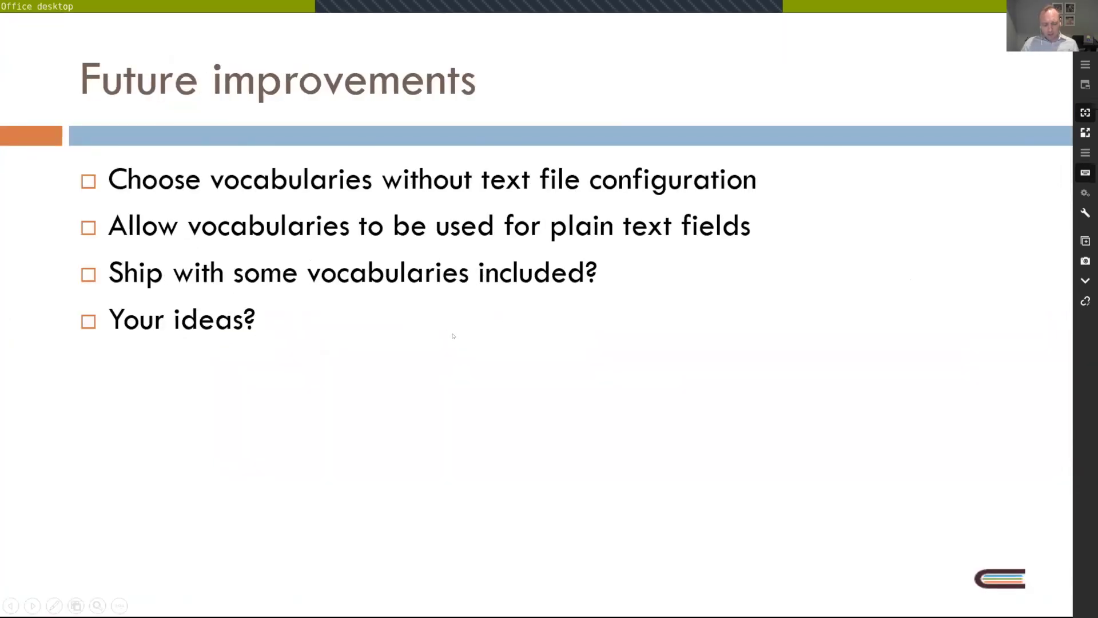